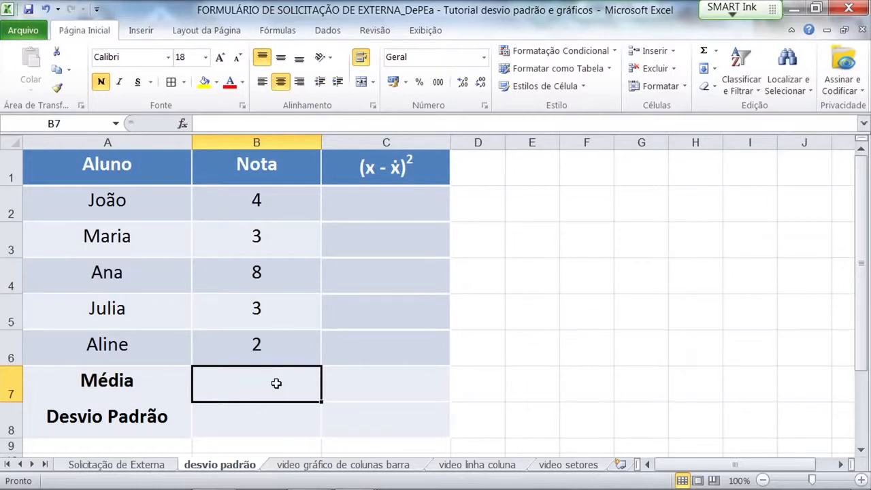
Step: Calculate the average of the grades in the Média row, cell B7, with the formula =média(B2:B6)
{"action": "type", "text": "="}
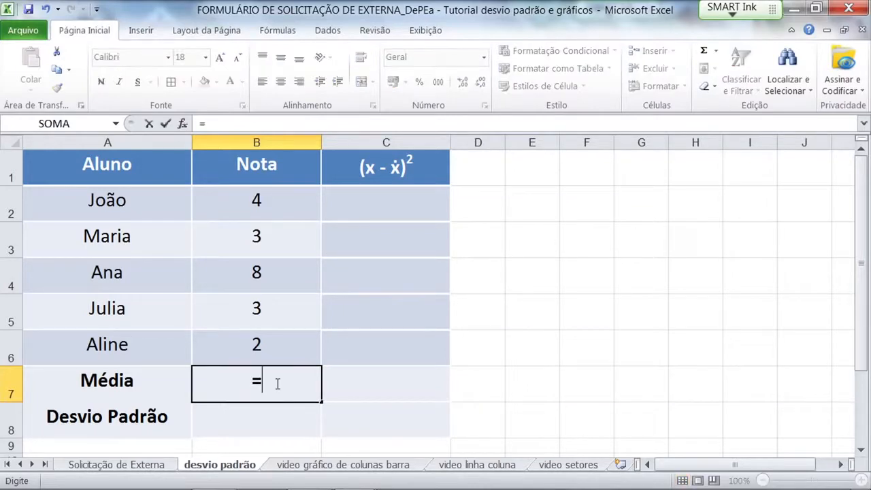
{"action": "type", "text": "média("}
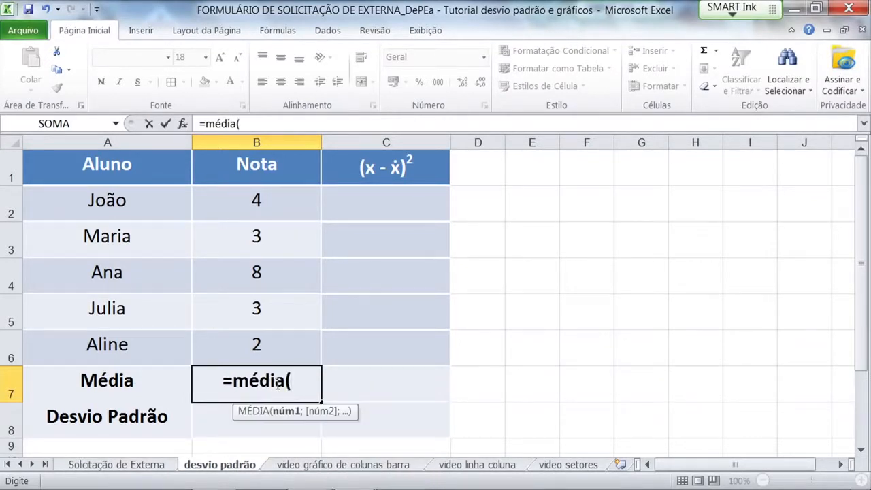
{"action": "left_click", "coordinate": [269, 199]}
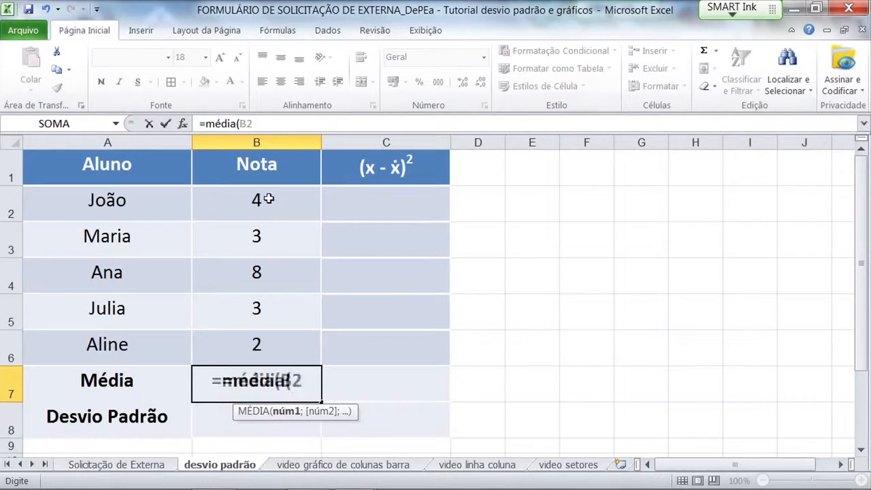
{"action": "left_click_drag", "start_coordinate": [261, 197], "coordinate": [269, 332]}
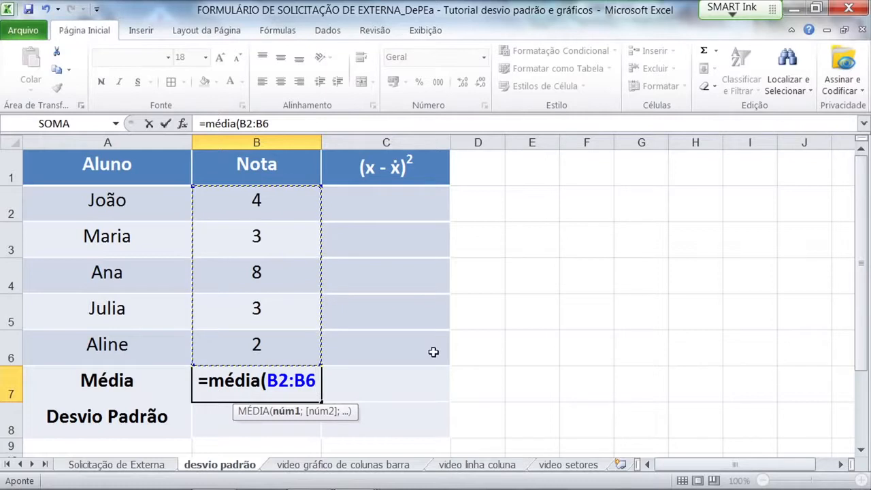
{"action": "type", "text": ")"}
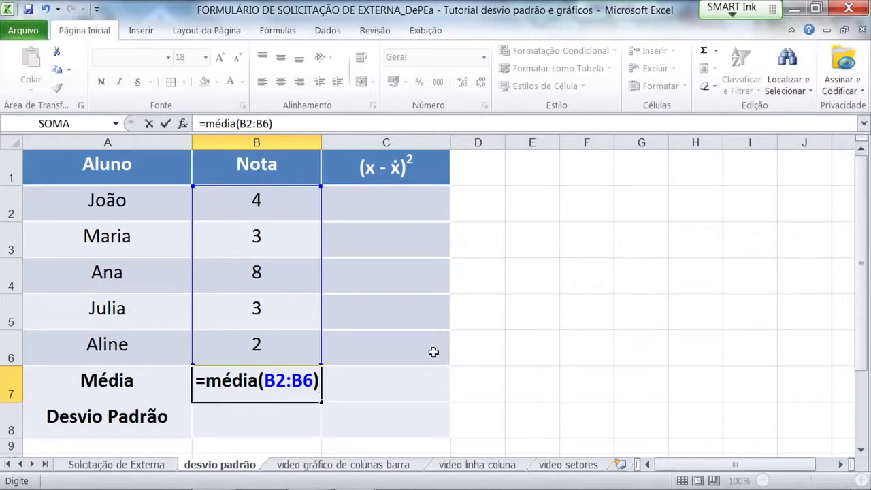
{"action": "key", "text": "Return"}
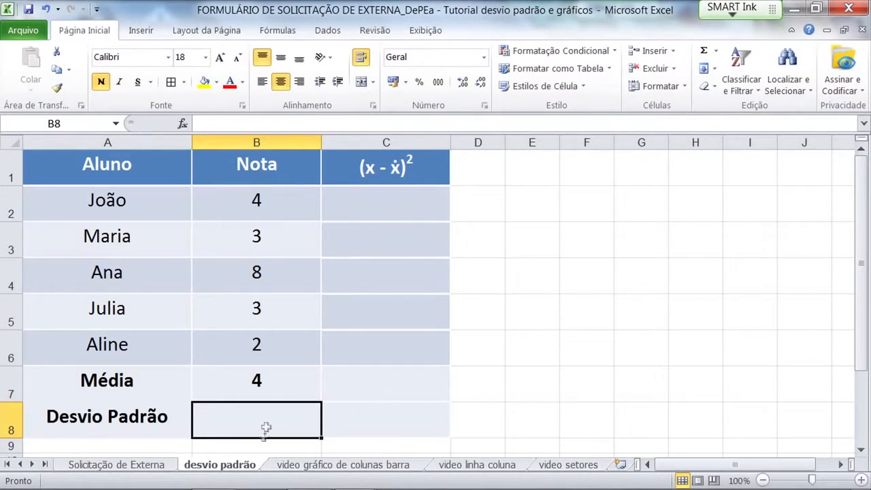
{"action": "left_click", "coordinate": [262, 383]}
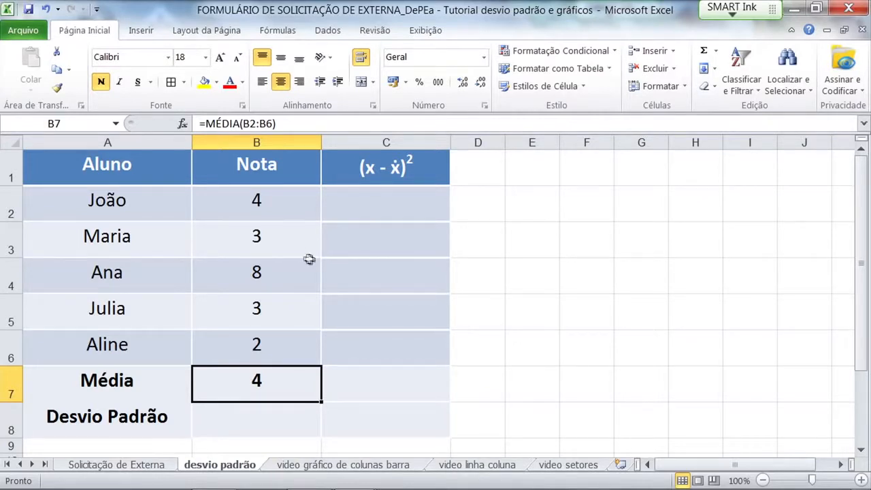
Step: Compute the first student's squared deviation from the mean in C2 with the formula =(B2-B7)^2
{"action": "left_click", "coordinate": [352, 202]}
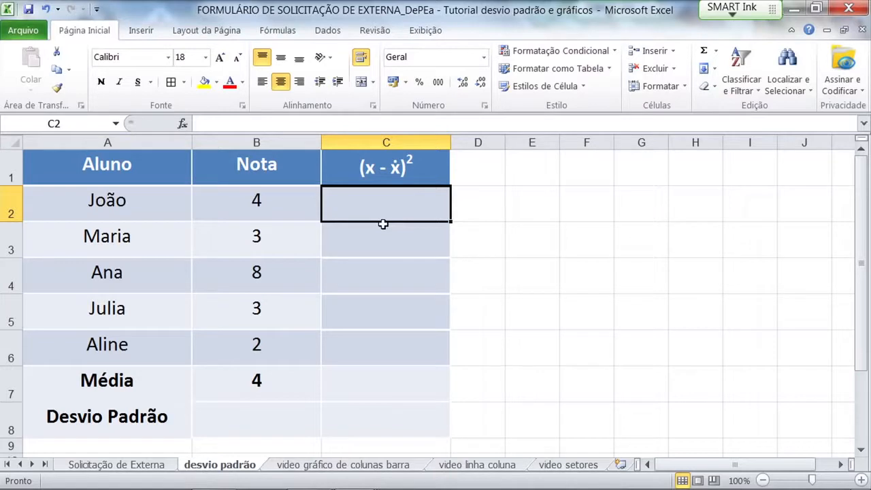
{"action": "type", "text": "="}
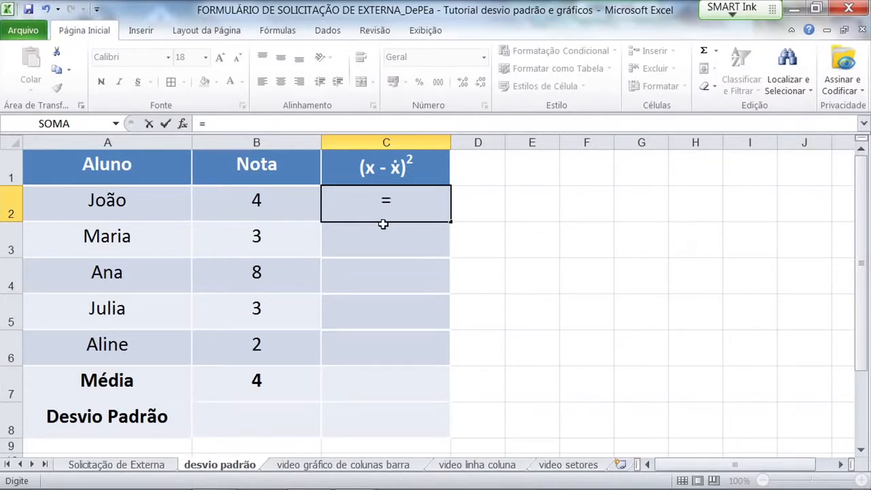
{"action": "type", "text": "("}
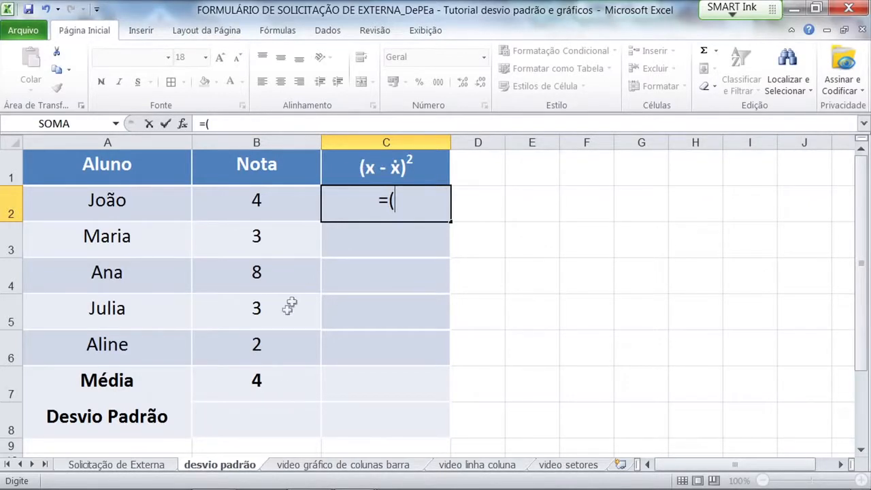
{"action": "left_click", "coordinate": [246, 204]}
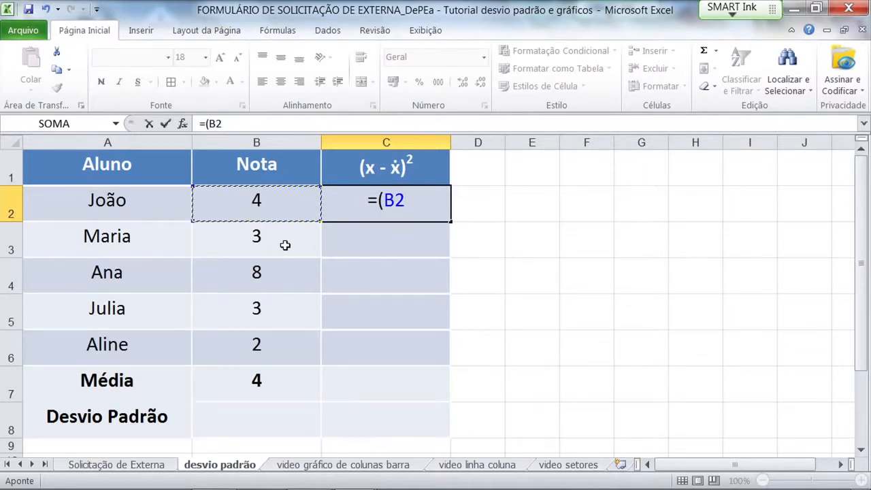
{"action": "type", "text": "-"}
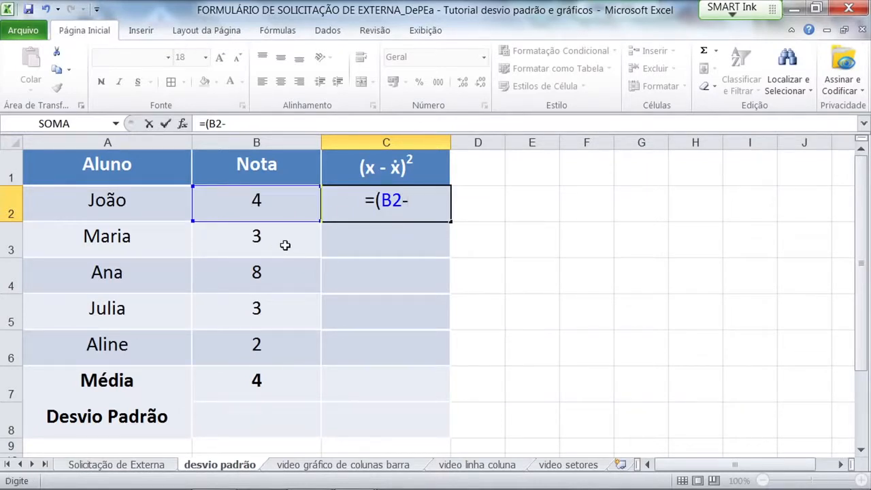
{"action": "left_click", "coordinate": [230, 380]}
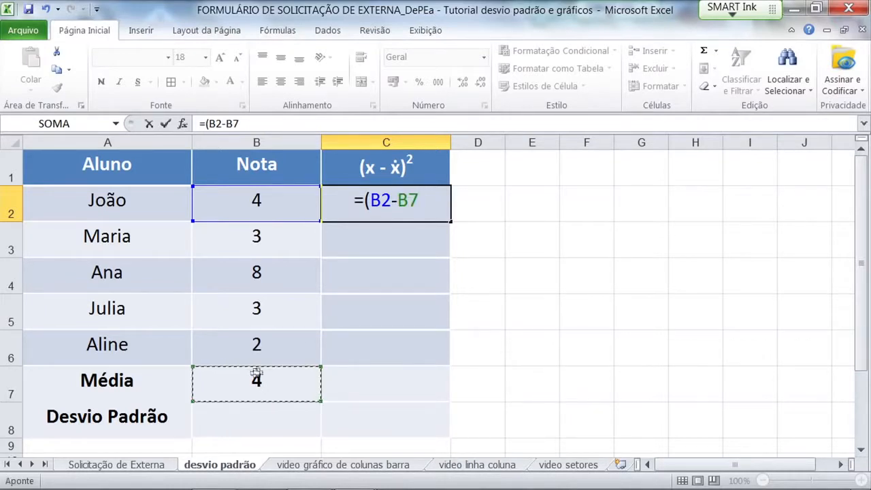
{"action": "type", "text": ")"}
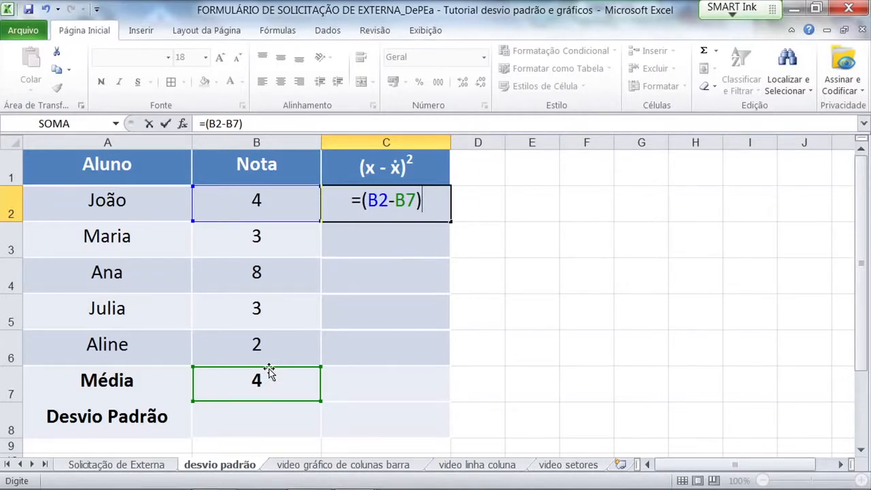
{"action": "type", "text": "^"}
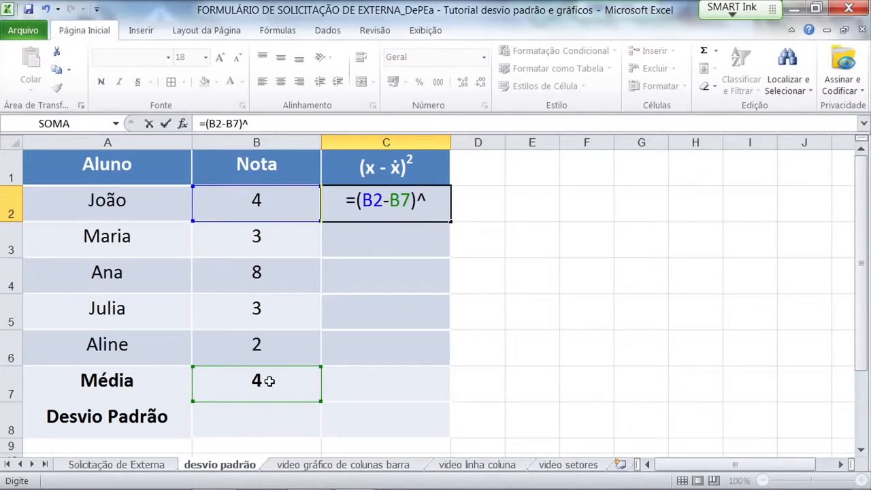
{"action": "type", "text": "2"}
{"action": "key", "text": "Return"}
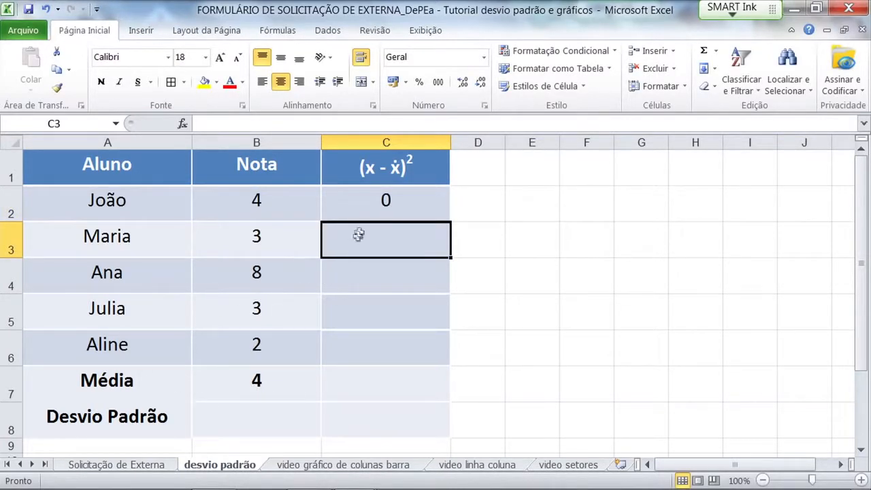
Step: Make the mean reference in C2 absolute so the formula reads =(B2-$B$7)^2
{"action": "left_click", "coordinate": [360, 202]}
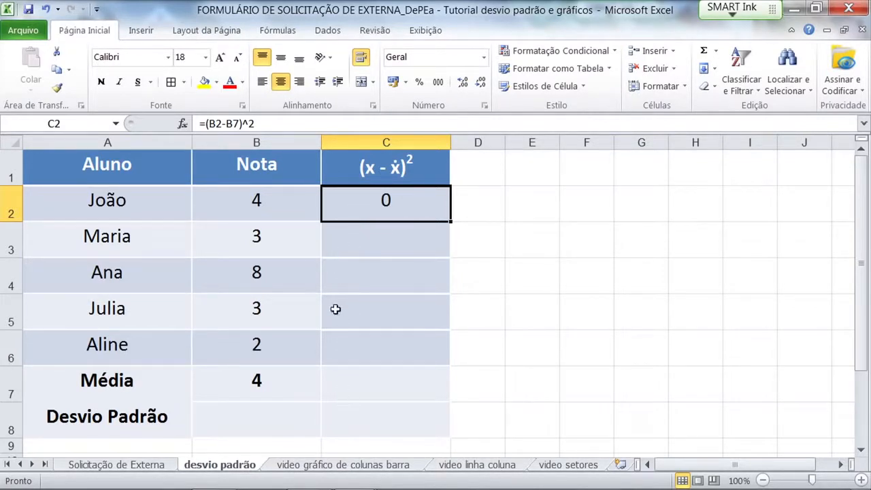
{"action": "double_click", "coordinate": [361, 205]}
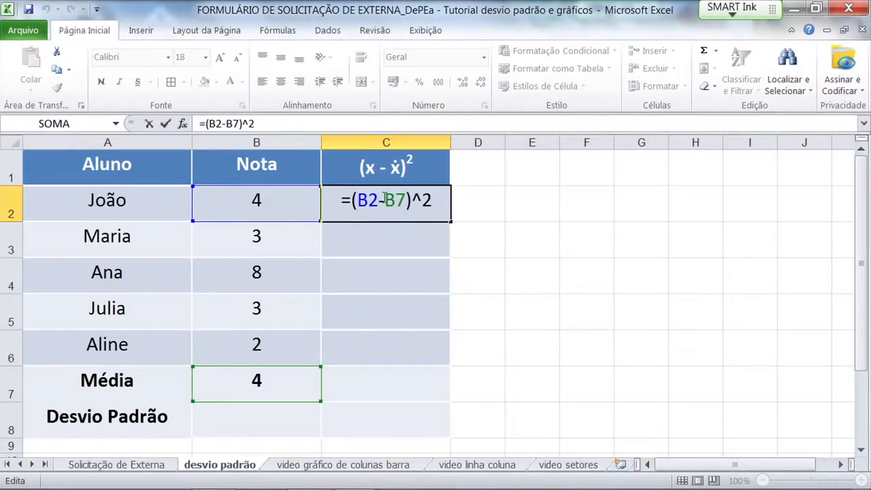
{"action": "type", "text": "$B"}
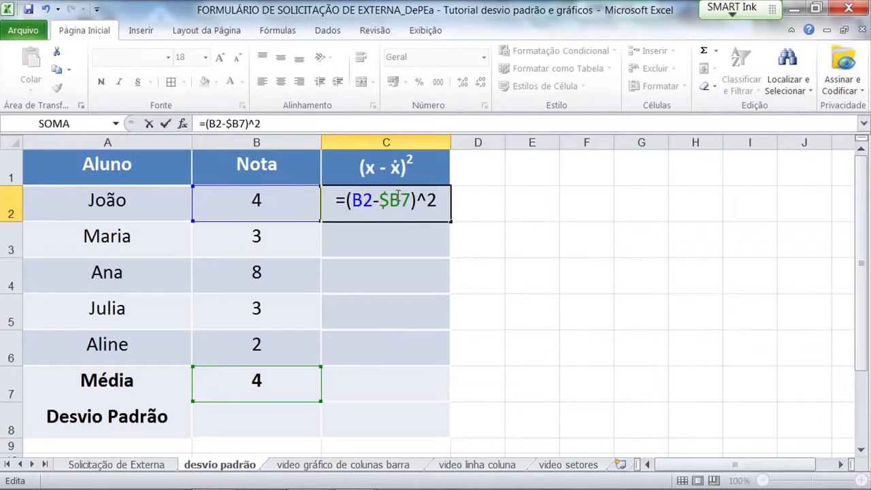
{"action": "type", "text": "$"}
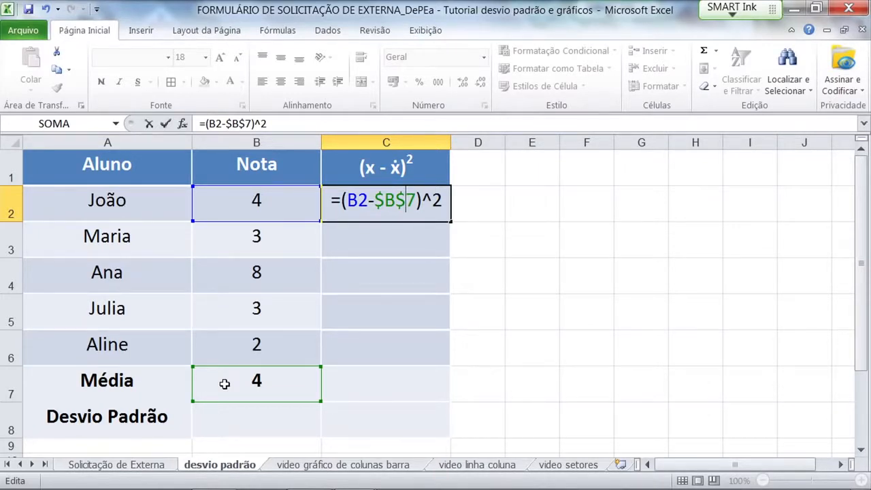
{"action": "key", "text": "Return"}
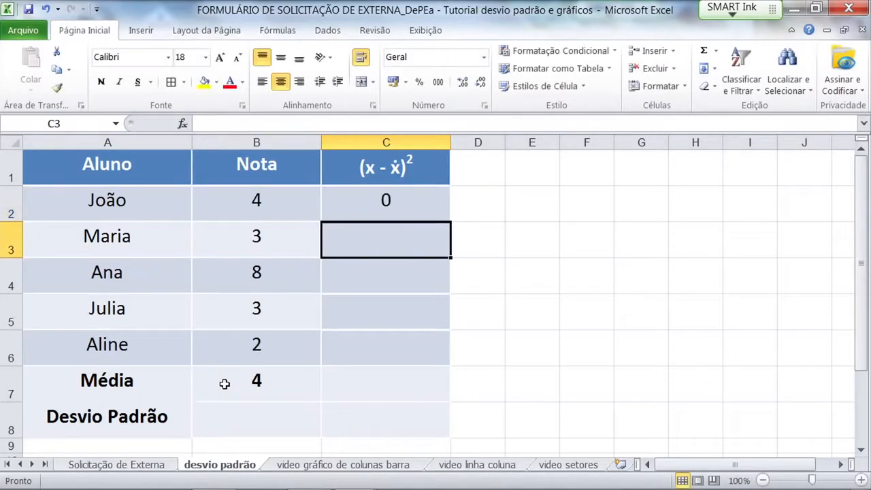
Step: Fill the squared deviation formula from C2 down through C6 and check the copied formula in C3
{"action": "left_click", "coordinate": [388, 199]}
{"action": "left_click_drag", "start_coordinate": [450, 221], "coordinate": [443, 358]}
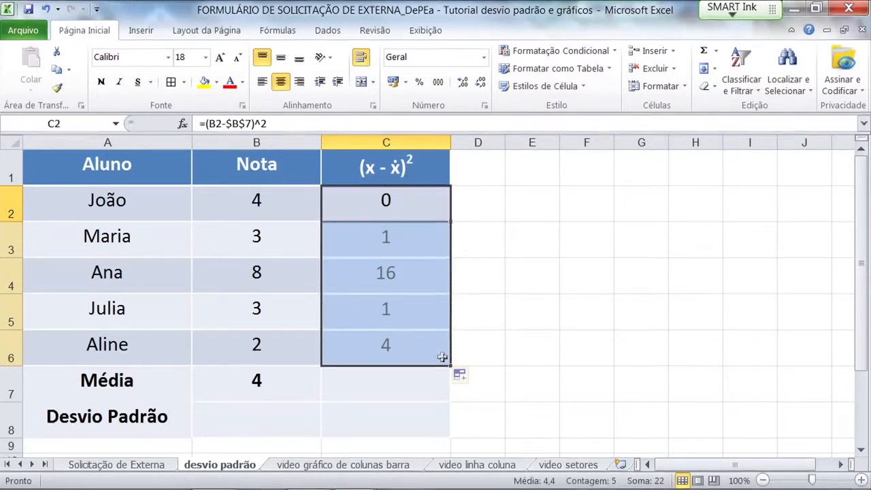
{"action": "left_click", "coordinate": [382, 237]}
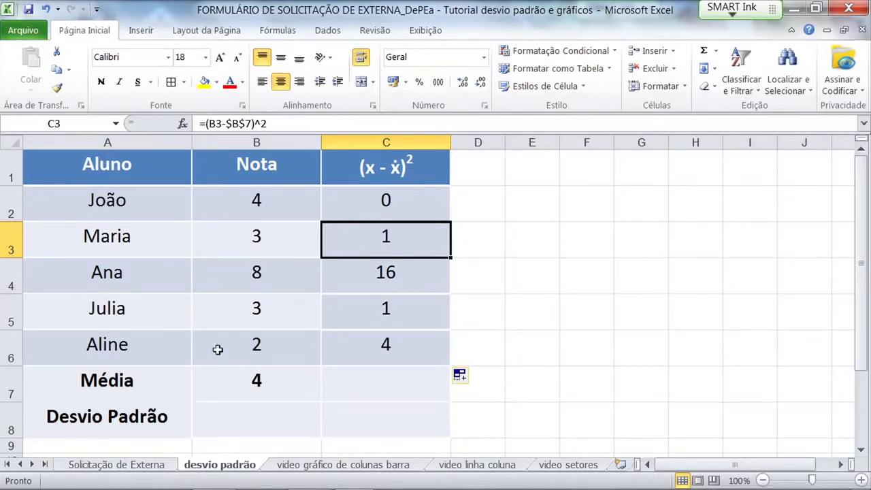
Step: Calculate the mean of the squared deviations in C7 with the formula =soma(C2:C6)/5
{"action": "left_click", "coordinate": [384, 385]}
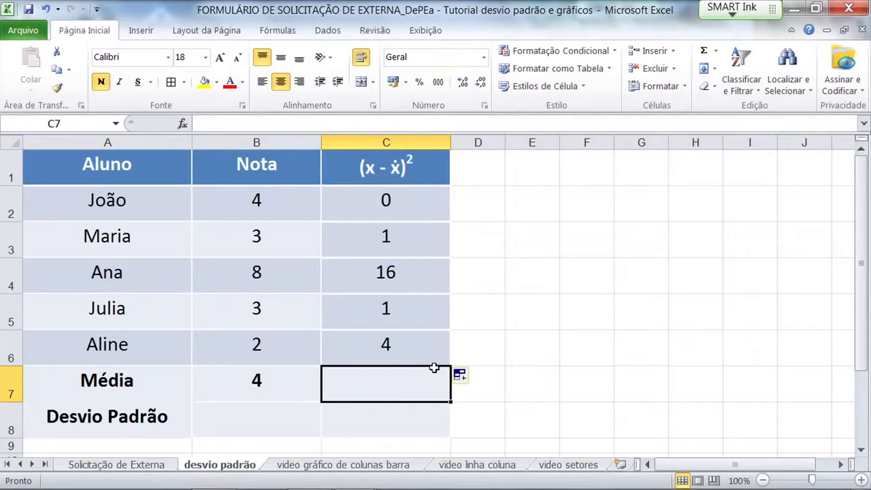
{"action": "type", "text": "="}
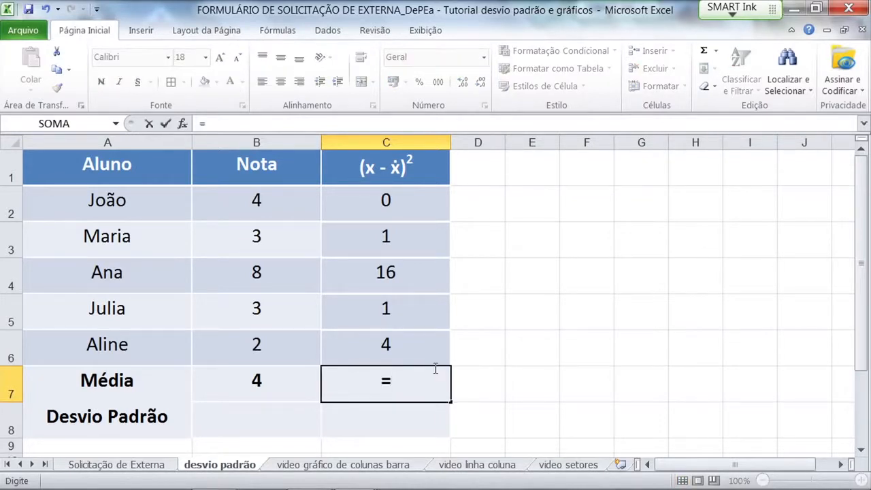
{"action": "type", "text": "s"}
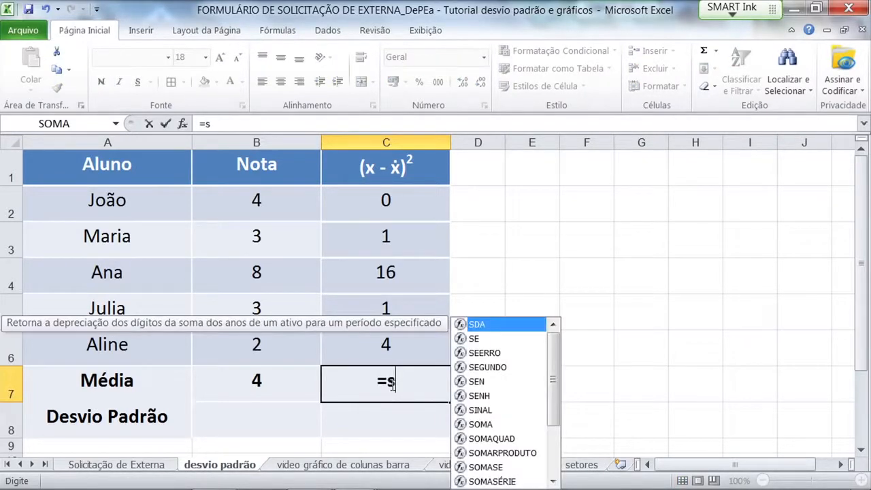
{"action": "type", "text": "oma"}
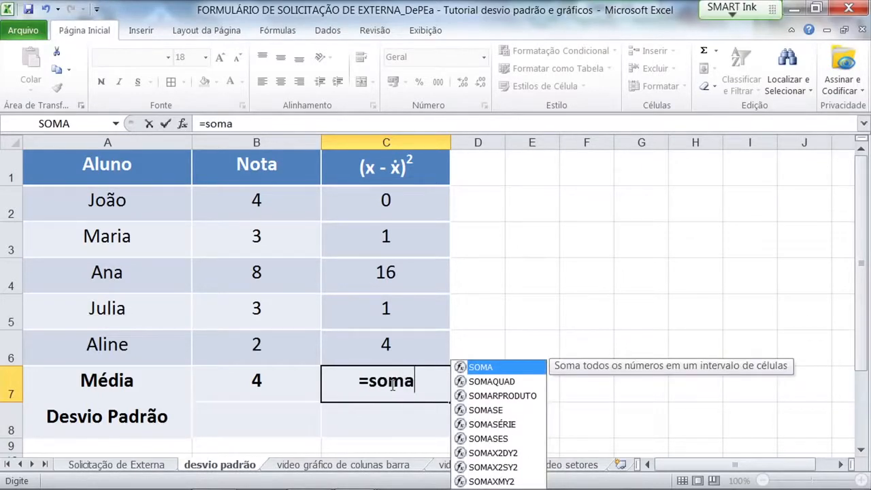
{"action": "type", "text": "("}
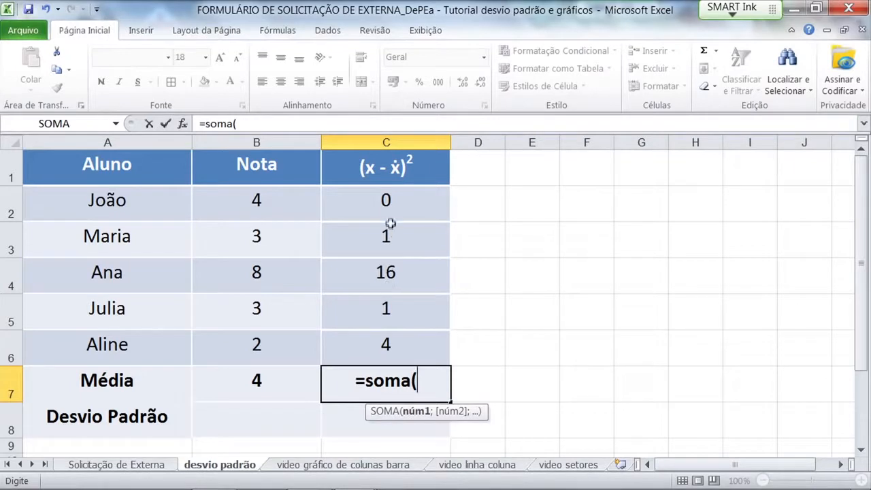
{"action": "left_click_drag", "start_coordinate": [391, 198], "coordinate": [393, 338]}
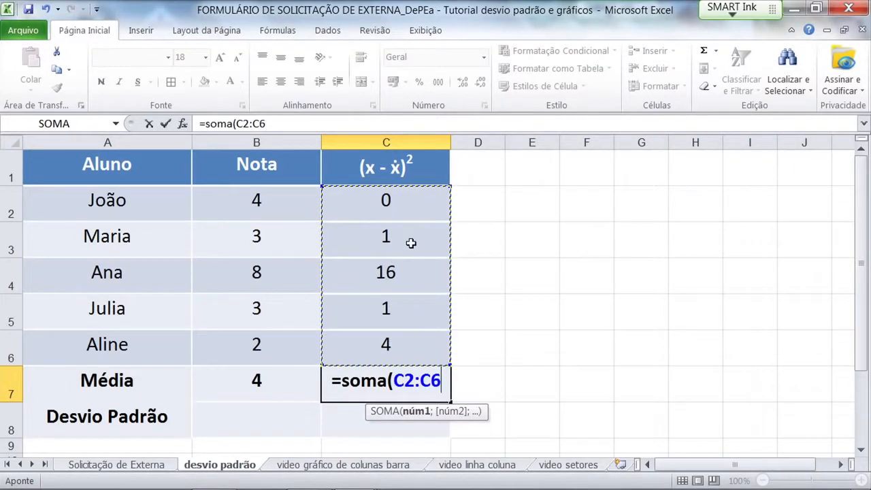
{"action": "type", "text": ")"}
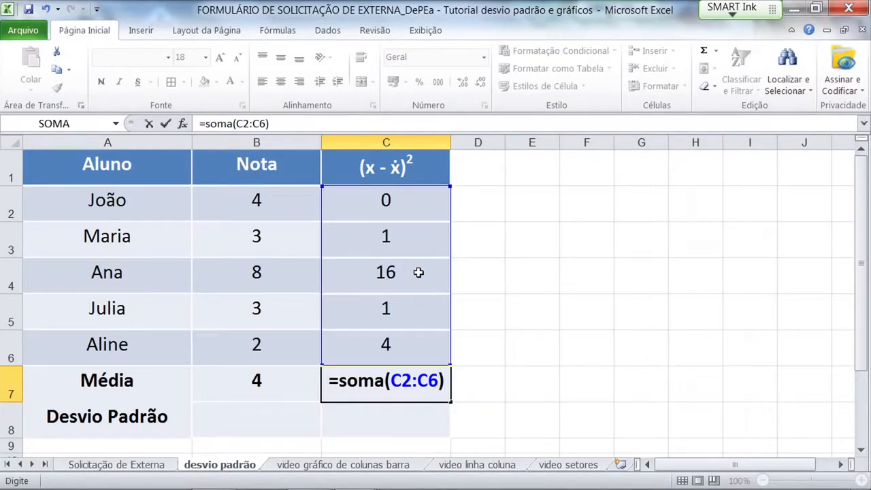
{"action": "type", "text": "/"}
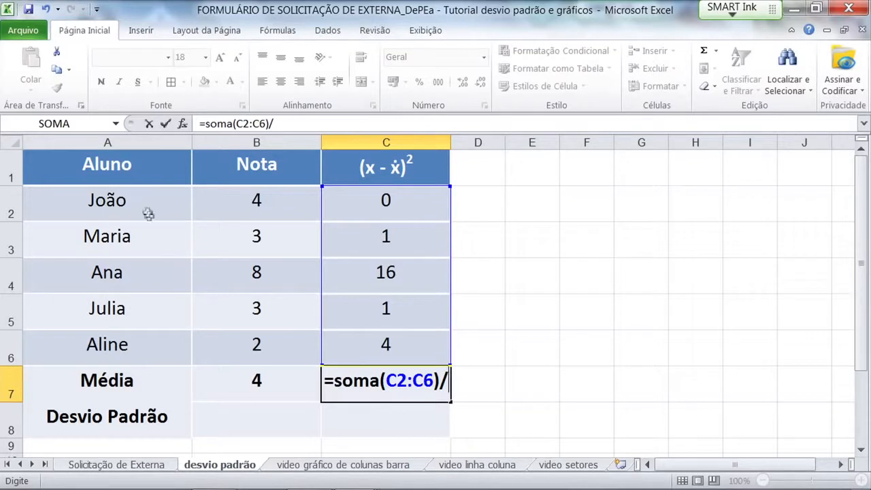
{"action": "type", "text": "5"}
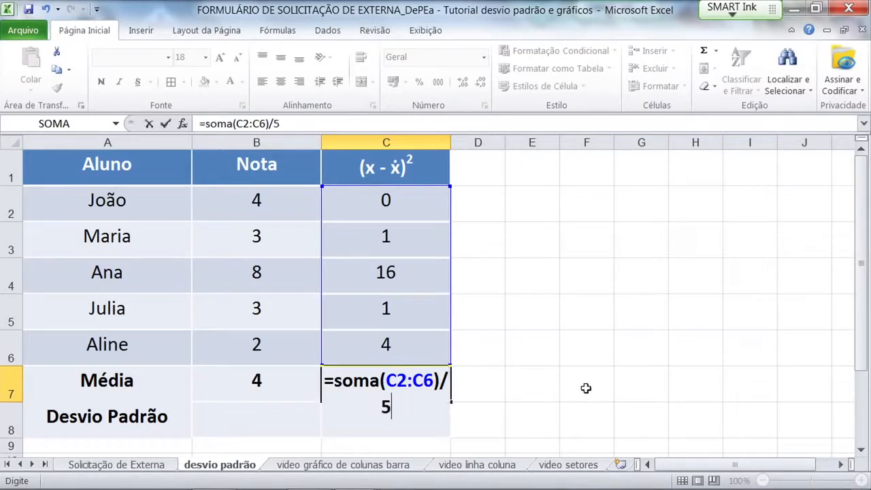
{"action": "key", "text": "Return"}
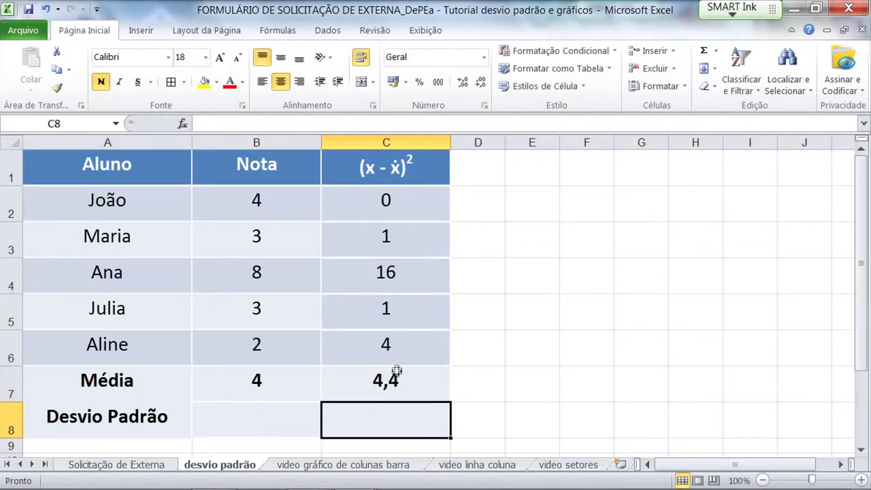
{"action": "left_click", "coordinate": [368, 381]}
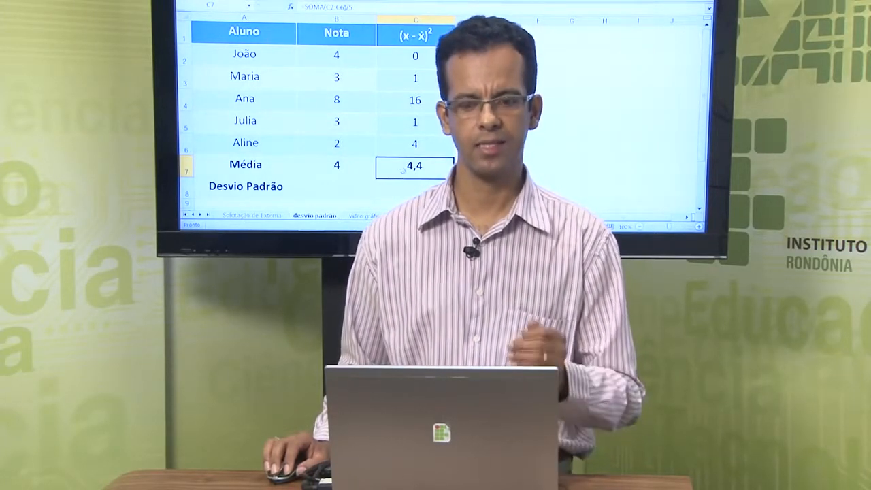
Step: Calculate the standard deviation in C8 with the formula =raiz(C7) and apply the thousands separator format to that cell
{"action": "left_click", "coordinate": [364, 413]}
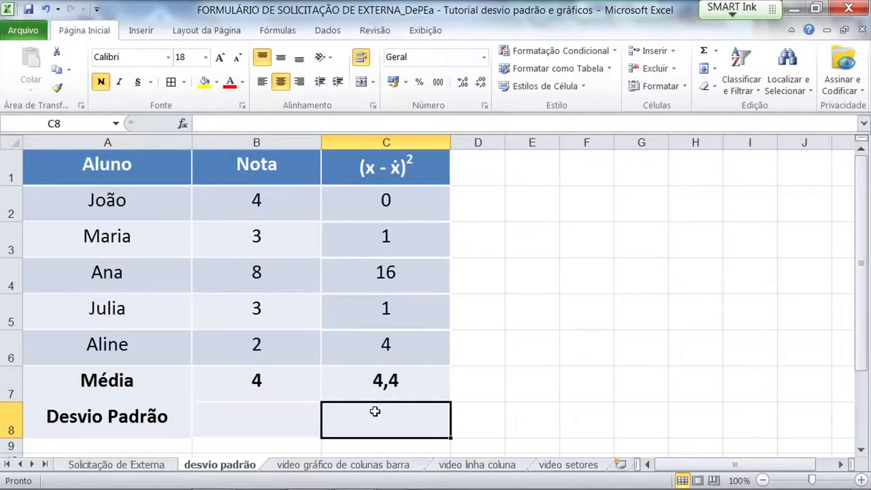
{"action": "type", "text": "=raiz("}
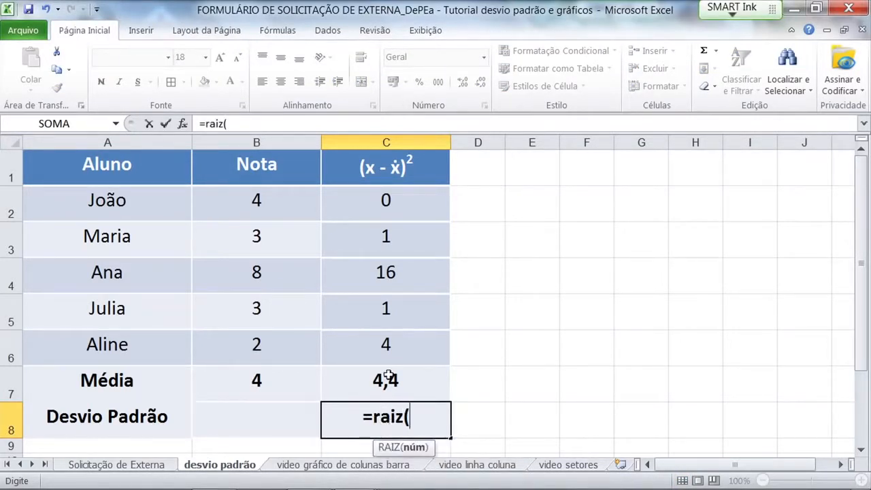
{"action": "left_click", "coordinate": [386, 378]}
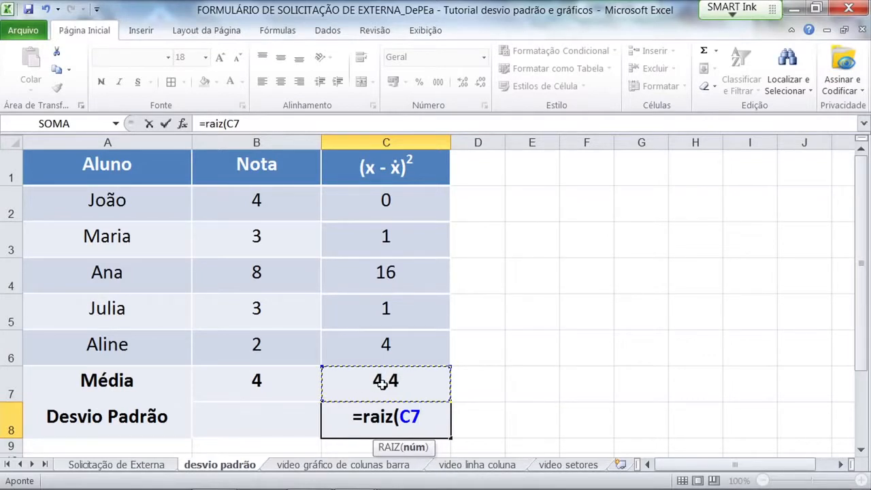
{"action": "type", "text": ")"}
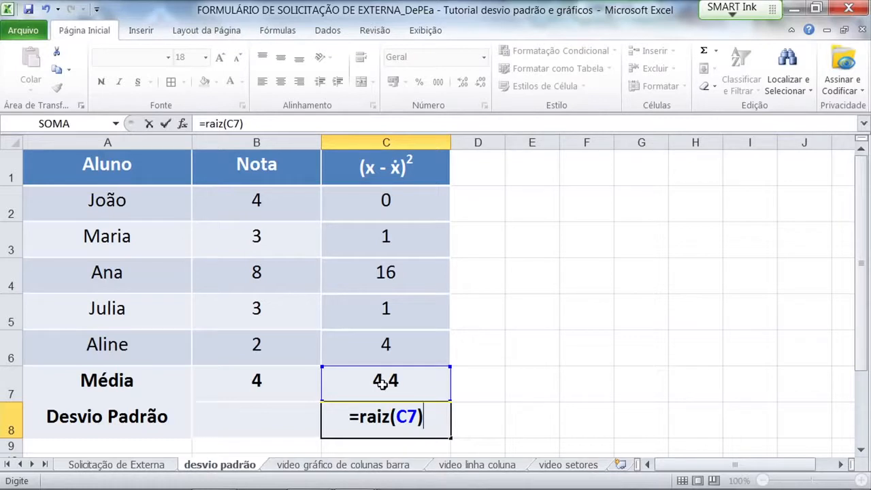
{"action": "key", "text": "Return"}
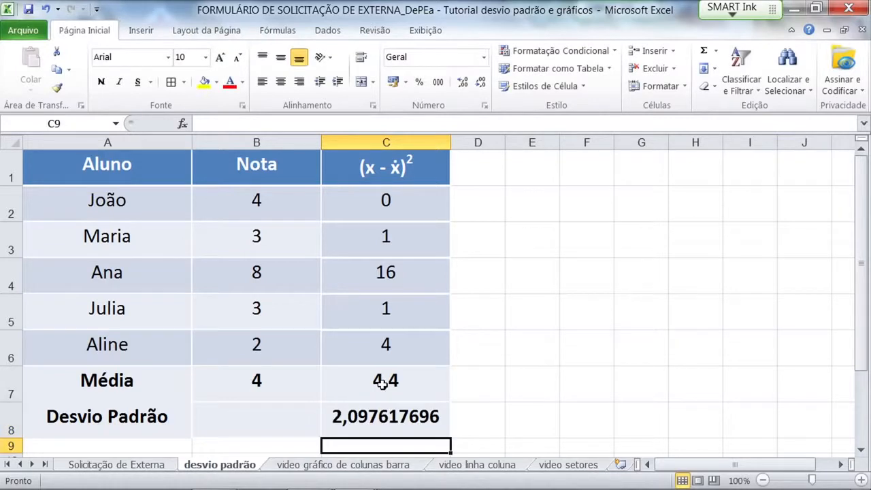
{"action": "left_click", "coordinate": [327, 429]}
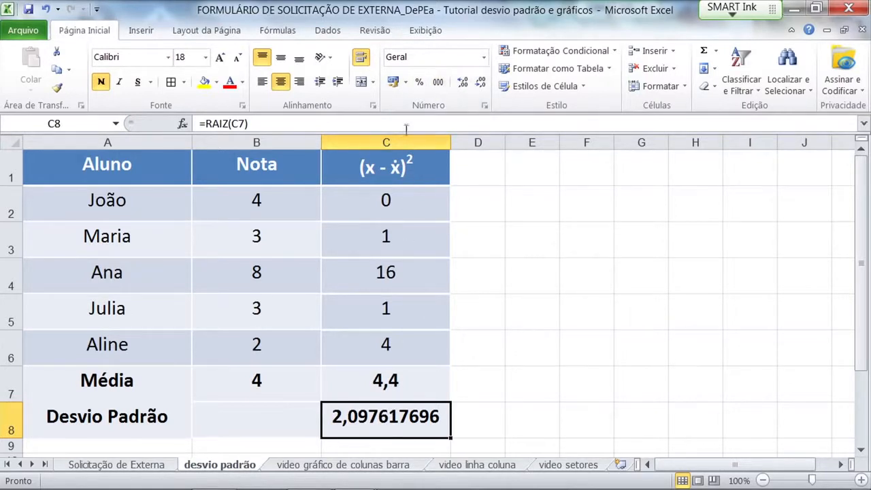
{"action": "left_click", "coordinate": [437, 83]}
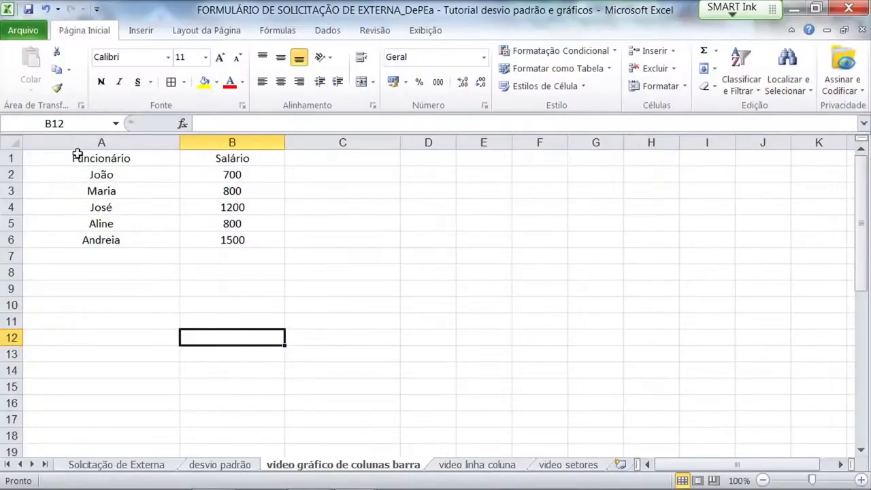
Step: Examine the employee names in column A and their salaries in column B on the video gráfico de colunas barra sheet
{"action": "left_click", "coordinate": [78, 155]}
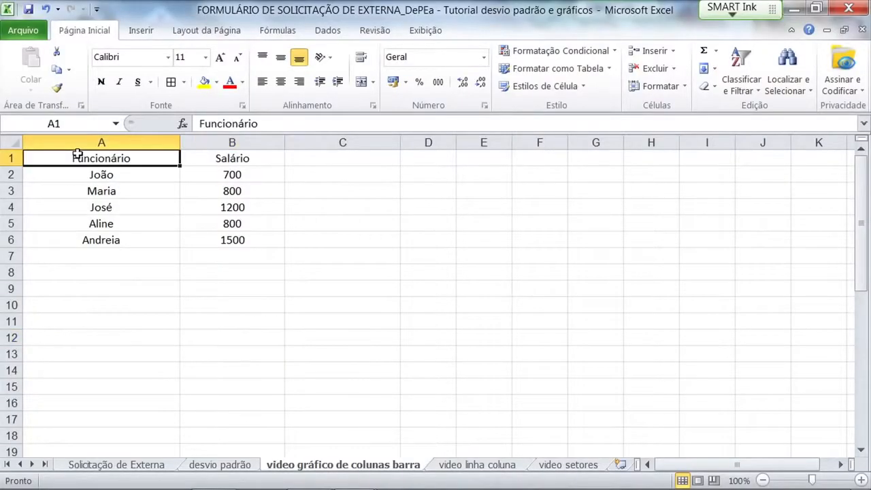
{"action": "left_click", "coordinate": [141, 316]}
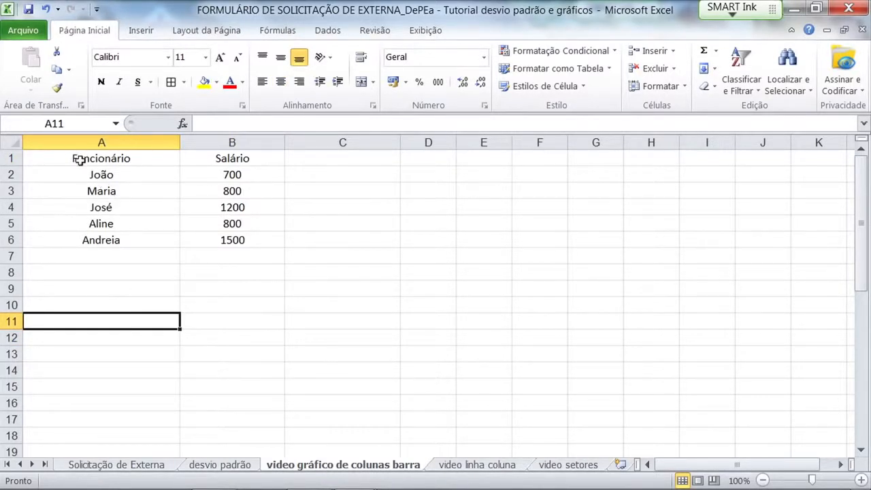
{"action": "left_click", "coordinate": [76, 157]}
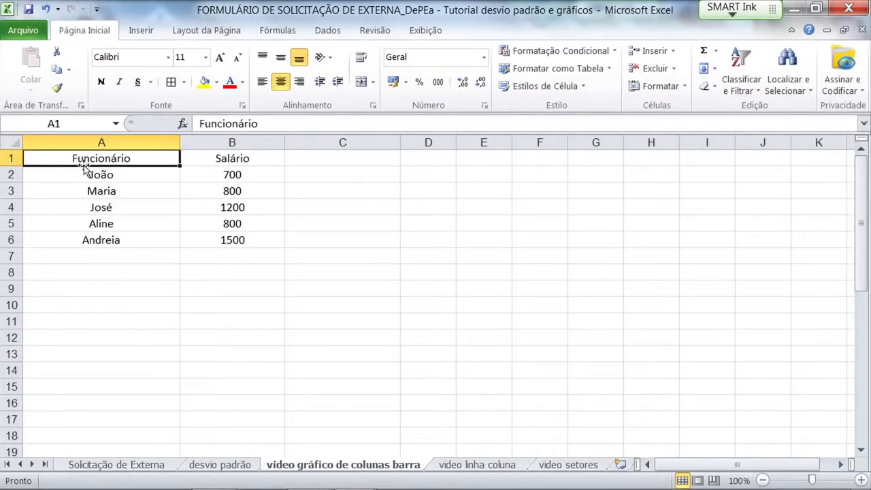
{"action": "left_click", "coordinate": [80, 175]}
{"action": "left_click", "coordinate": [80, 191]}
{"action": "left_click", "coordinate": [85, 206]}
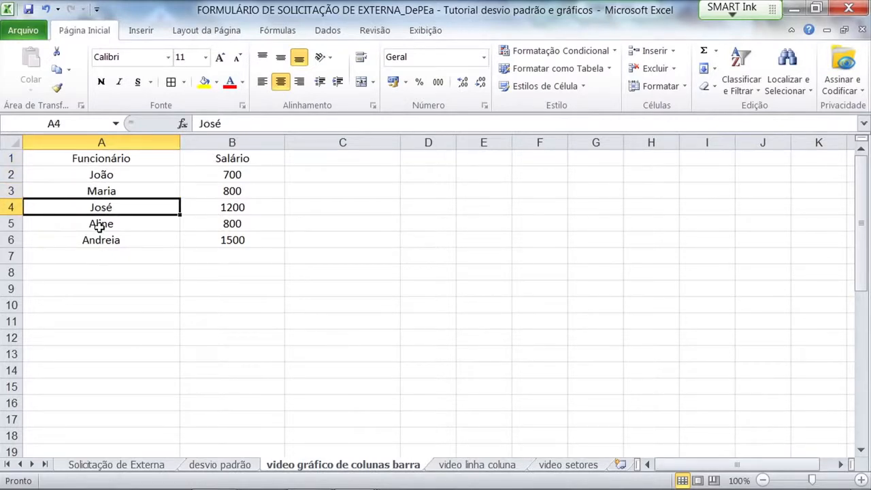
{"action": "left_click_drag", "start_coordinate": [95, 224], "coordinate": [101, 245]}
{"action": "left_click_drag", "start_coordinate": [222, 159], "coordinate": [222, 238]}
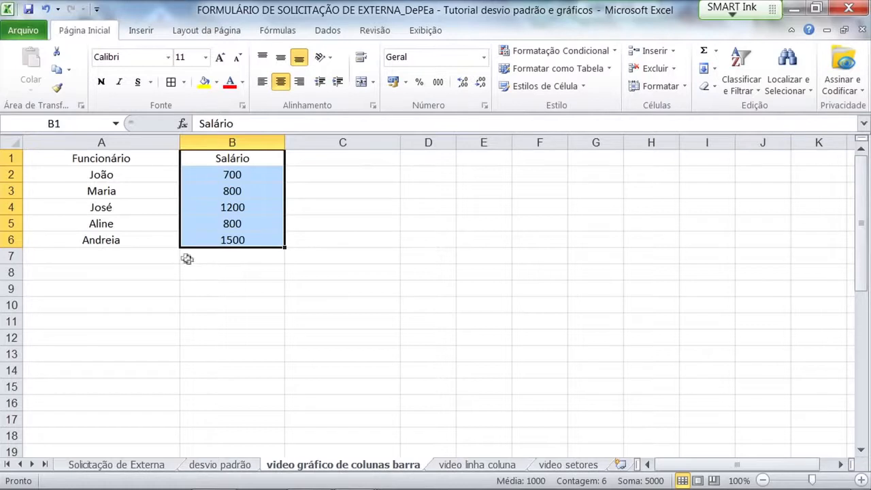
{"action": "left_click", "coordinate": [138, 270]}
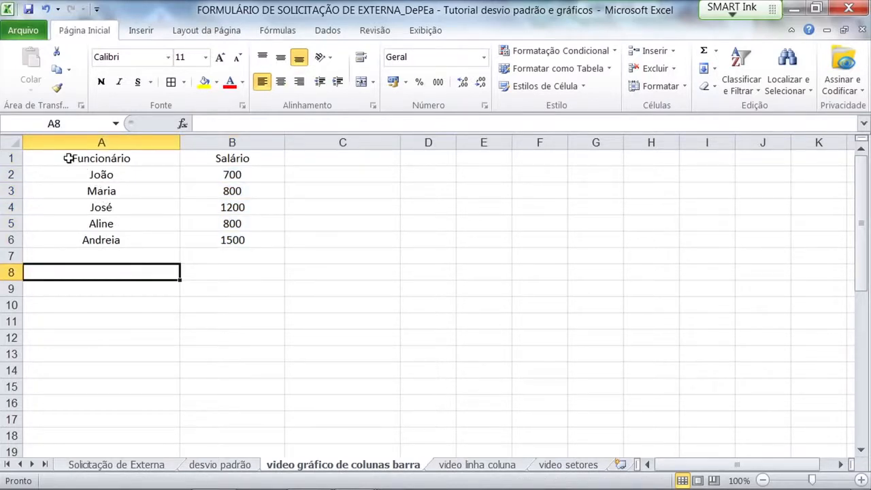
Step: Insert a 2D clustered column chart from the employee and salary data in A1:B6 and place it beside the table
{"action": "left_click", "coordinate": [69, 158]}
{"action": "left_click_drag", "start_coordinate": [126, 165], "coordinate": [227, 250]}
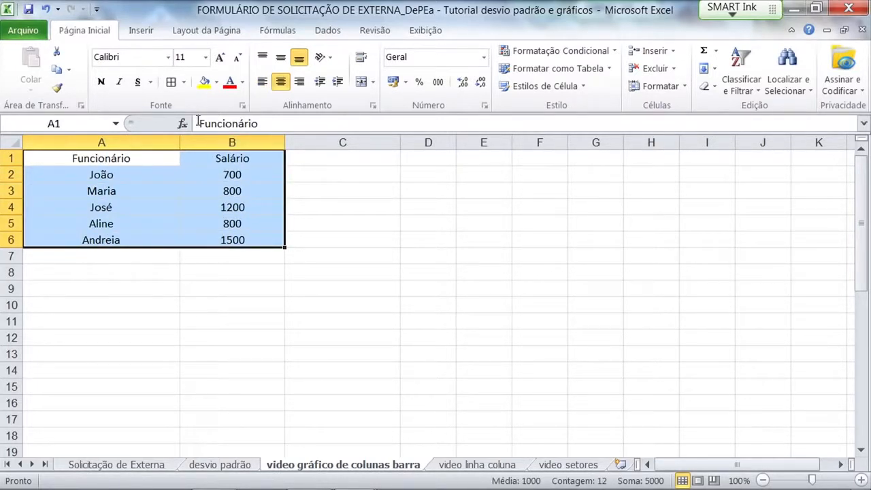
{"action": "left_click", "coordinate": [144, 33]}
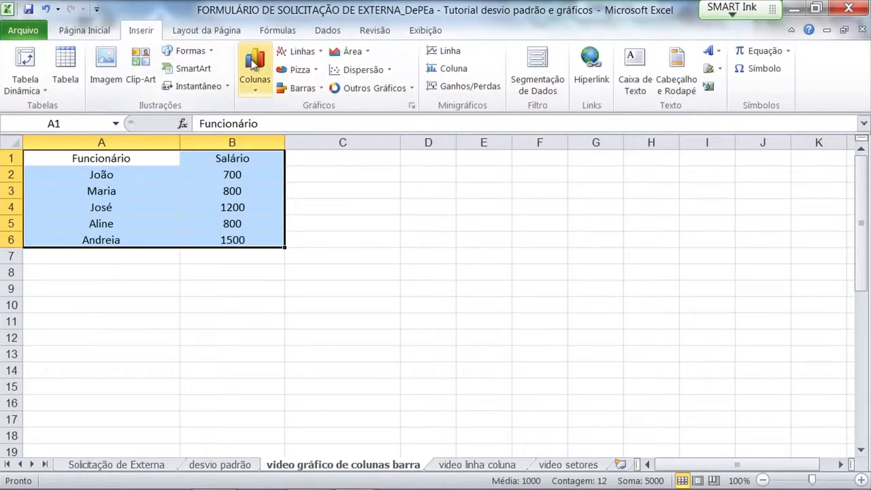
{"action": "left_click", "coordinate": [257, 73]}
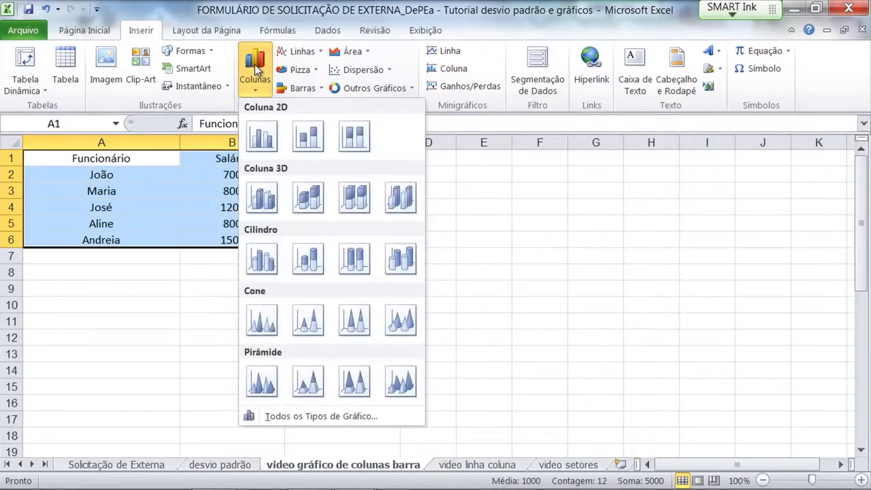
{"action": "left_click", "coordinate": [264, 138]}
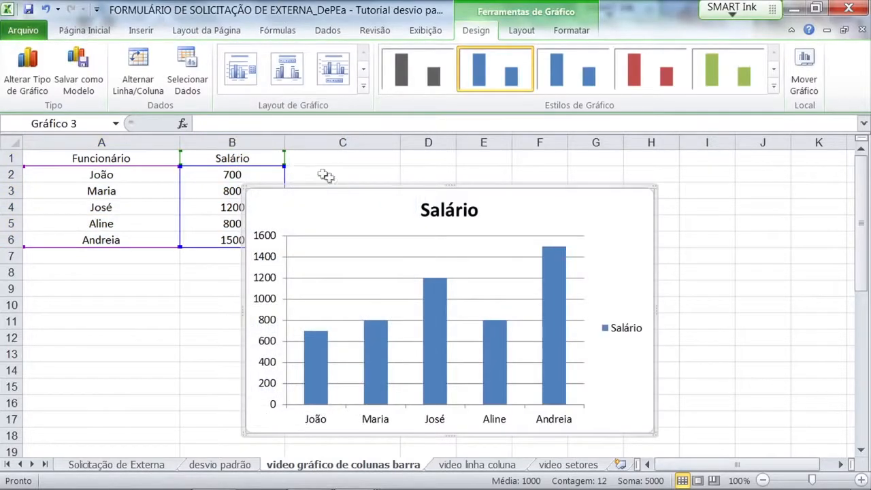
{"action": "left_click_drag", "start_coordinate": [361, 192], "coordinate": [451, 174]}
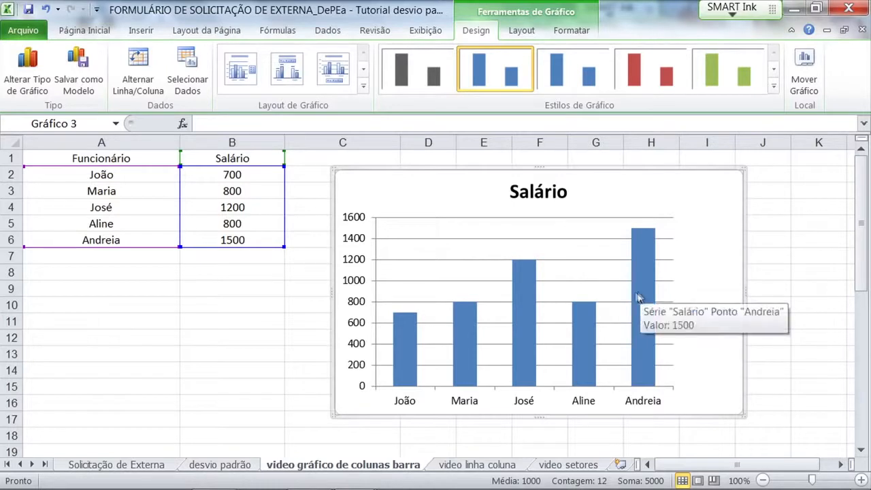
Step: Add data labels to the Salário series in the column chart
{"action": "mouse_move", "coordinate": [644, 284]}
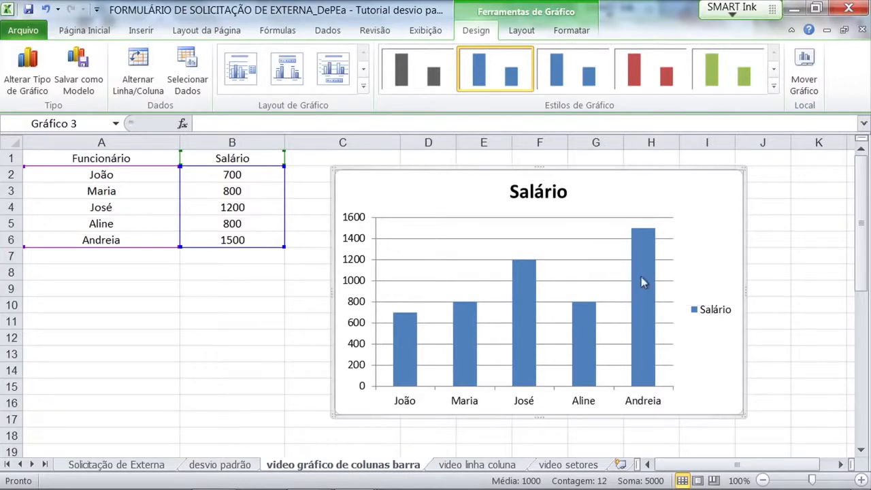
{"action": "left_click", "coordinate": [644, 279]}
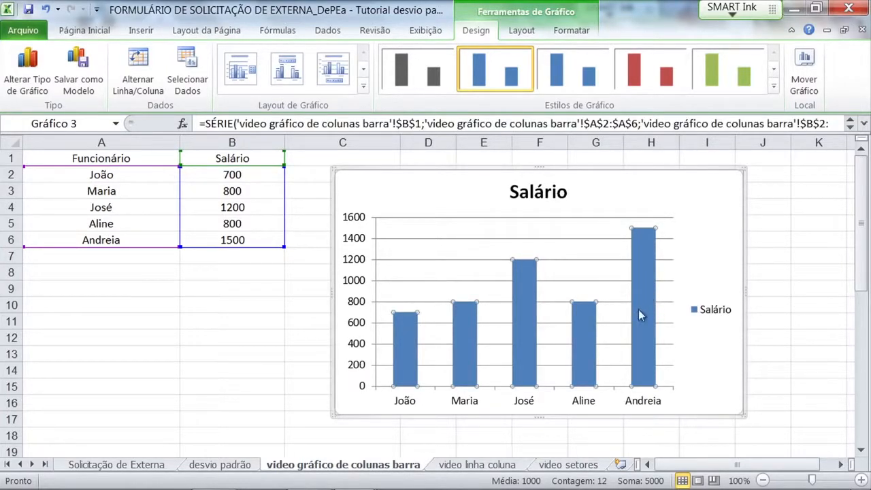
{"action": "right_click", "coordinate": [639, 260]}
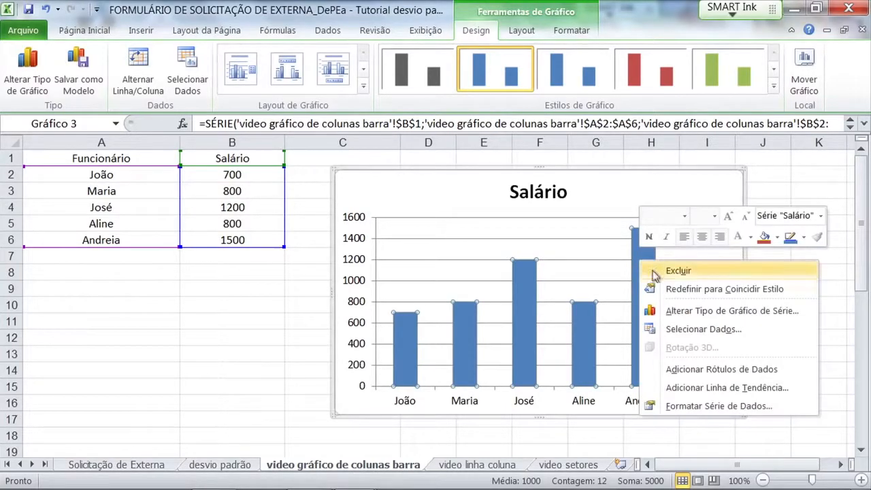
{"action": "left_click", "coordinate": [698, 370]}
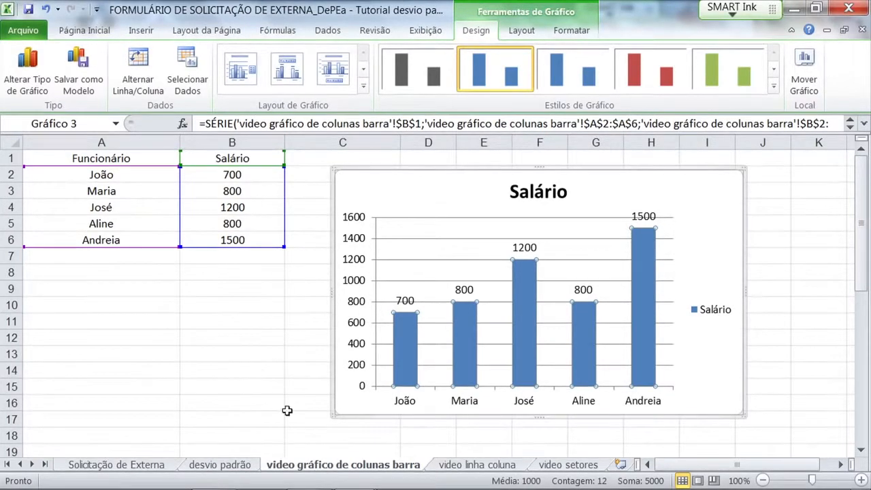
{"action": "left_click", "coordinate": [250, 303]}
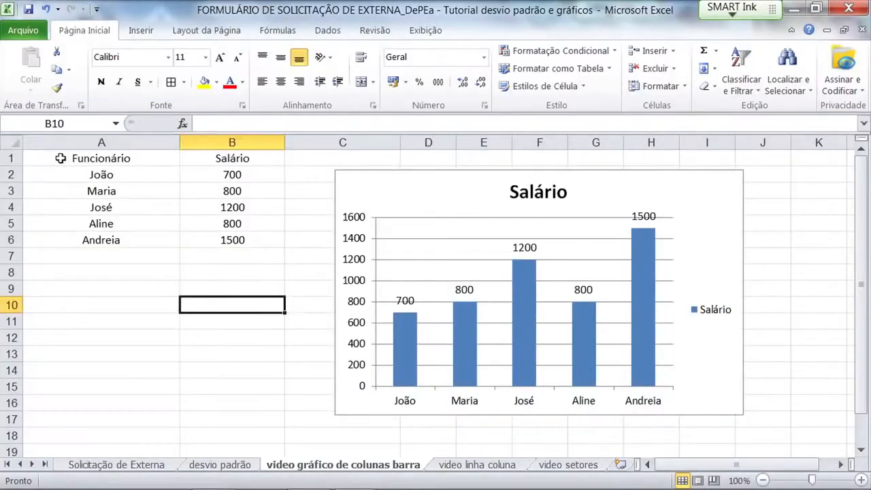
Step: Insert a 2D clustered bar chart from the same data in A1:B6 and place it just below the column chart
{"action": "left_click_drag", "start_coordinate": [59, 161], "coordinate": [213, 236]}
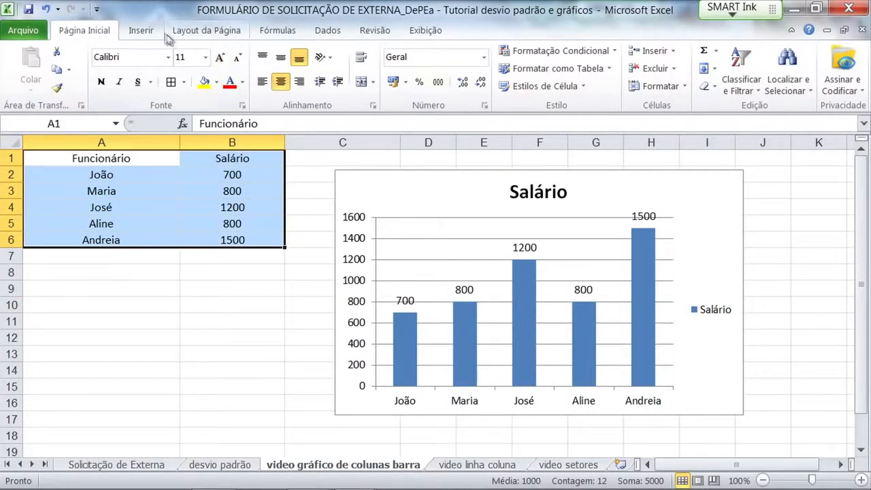
{"action": "left_click", "coordinate": [141, 31]}
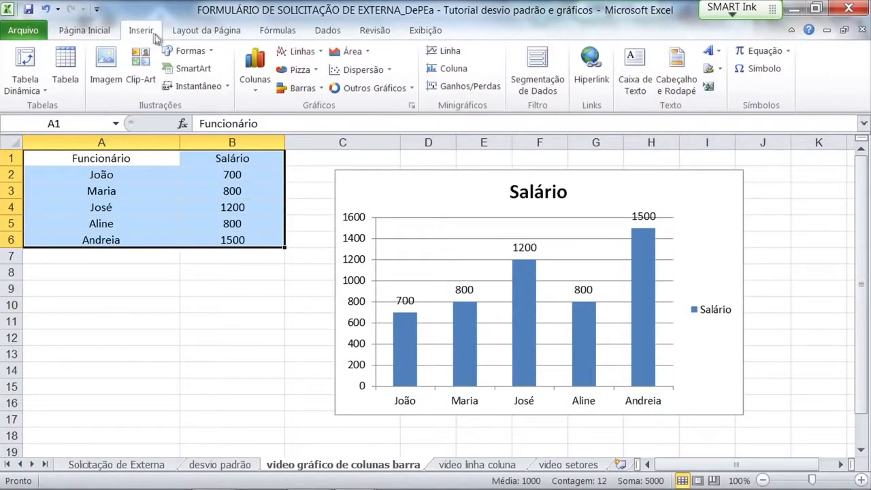
{"action": "left_click", "coordinate": [306, 90]}
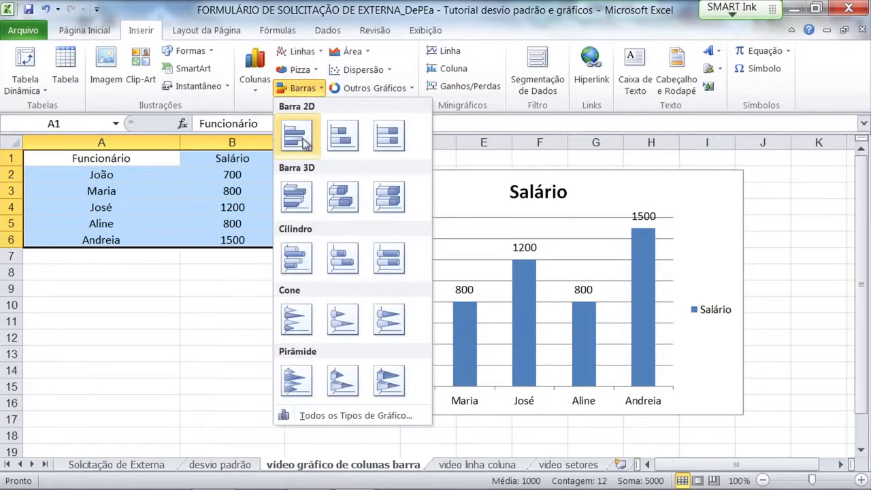
{"action": "left_click", "coordinate": [298, 138]}
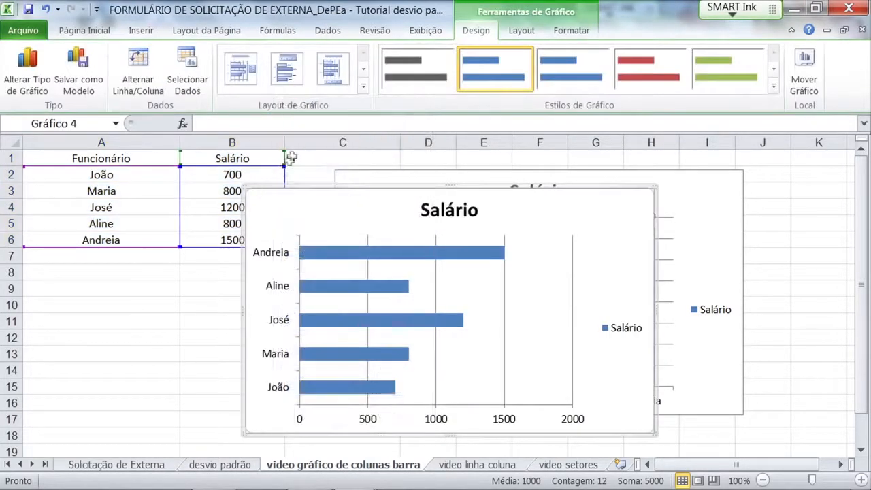
{"action": "scroll", "coordinate": [302, 205], "scroll_direction": "down", "scroll_amount": 1}
{"action": "left_click_drag", "start_coordinate": [326, 160], "coordinate": [420, 383]}
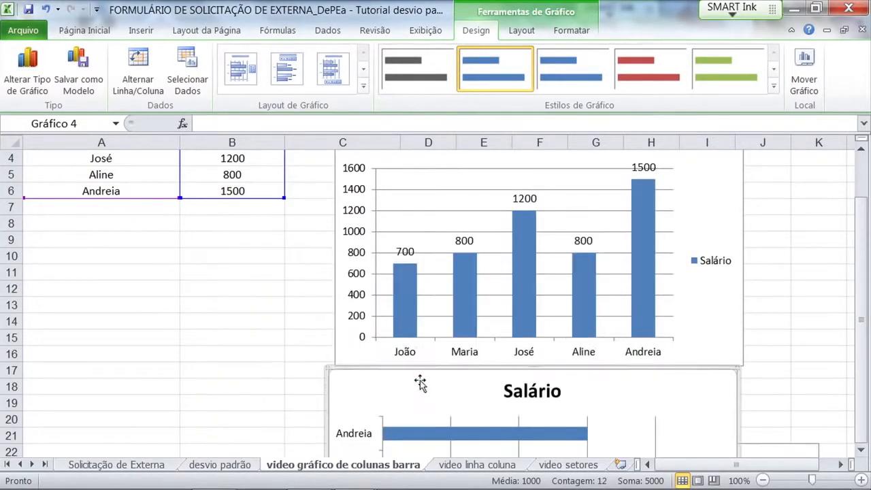
{"action": "scroll", "coordinate": [420, 383], "scroll_direction": "down", "scroll_amount": 4}
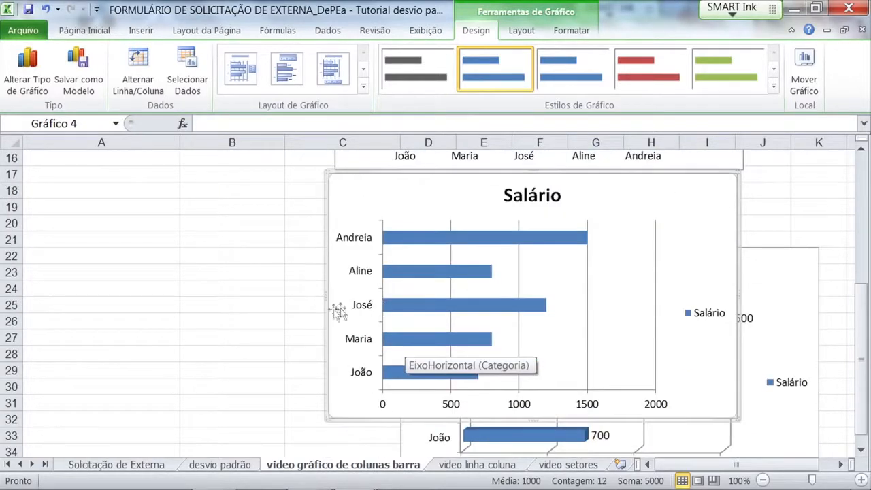
Step: Delete the old 3D bar chart lying behind the new bar chart
{"action": "left_click", "coordinate": [255, 306]}
{"action": "left_click", "coordinate": [775, 269]}
{"action": "key", "text": "Delete"}
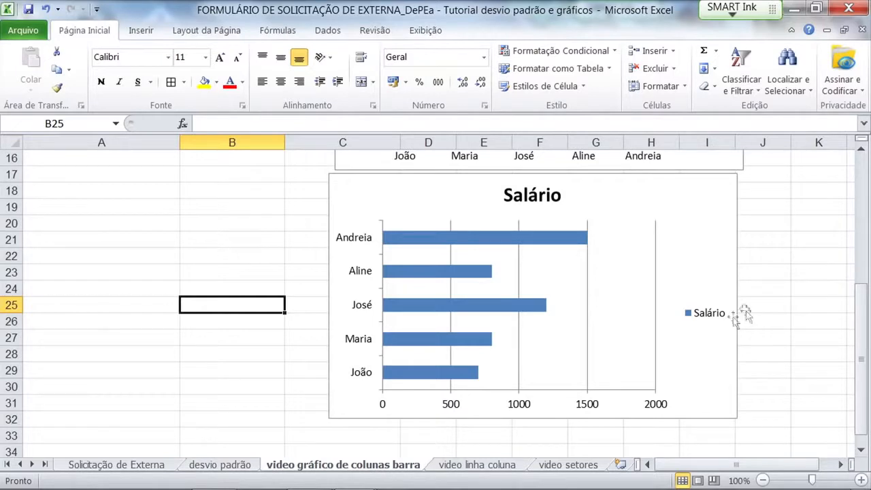
Step: Add data labels to the Salário series in the bar chart
{"action": "left_click", "coordinate": [615, 304]}
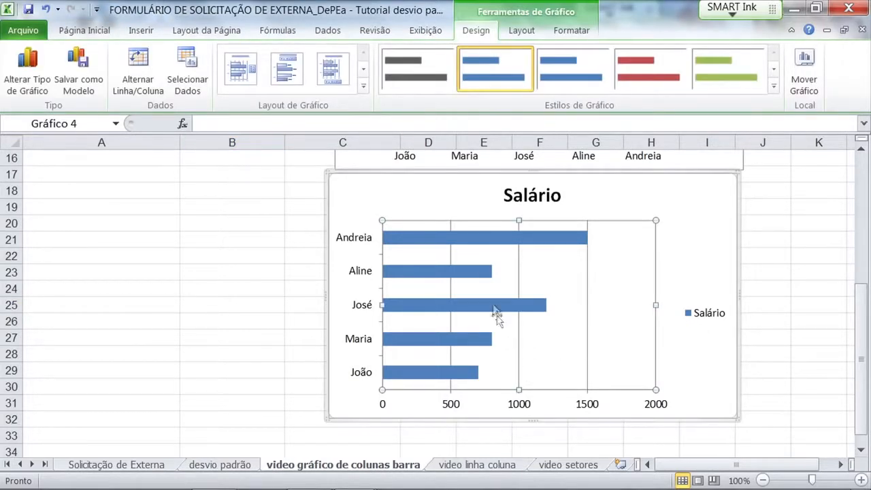
{"action": "left_click", "coordinate": [487, 243]}
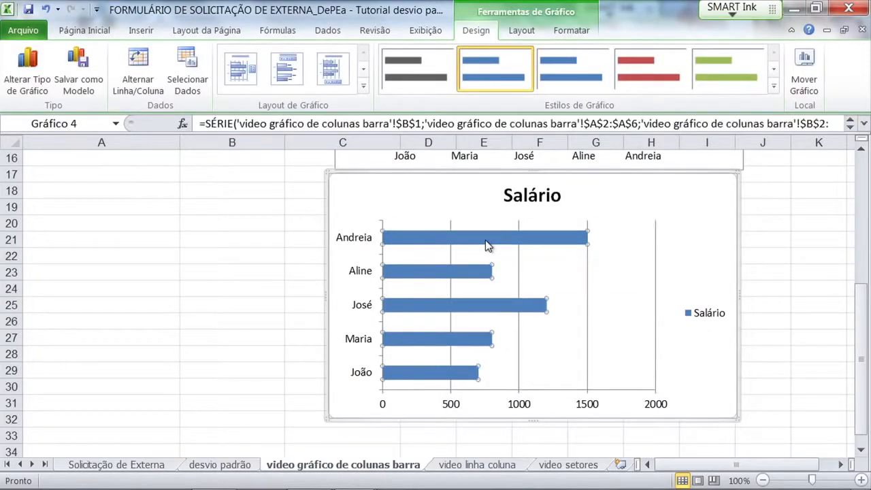
{"action": "right_click", "coordinate": [486, 242]}
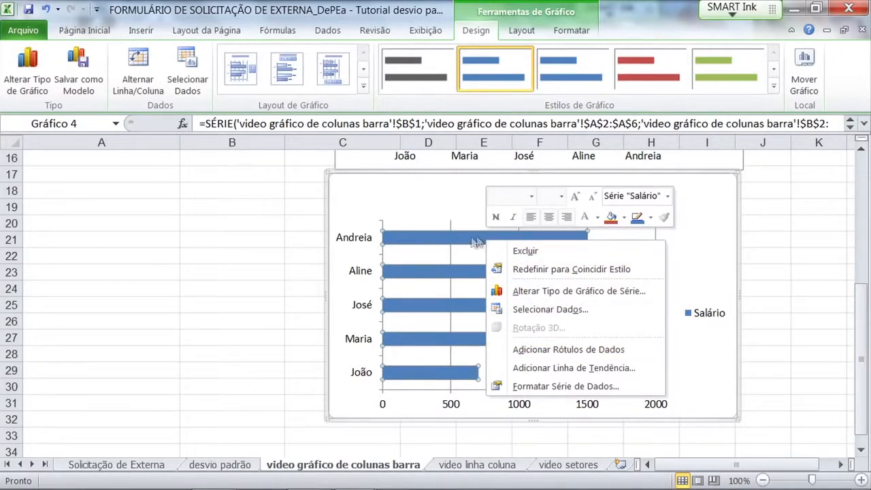
{"action": "left_click", "coordinate": [552, 349]}
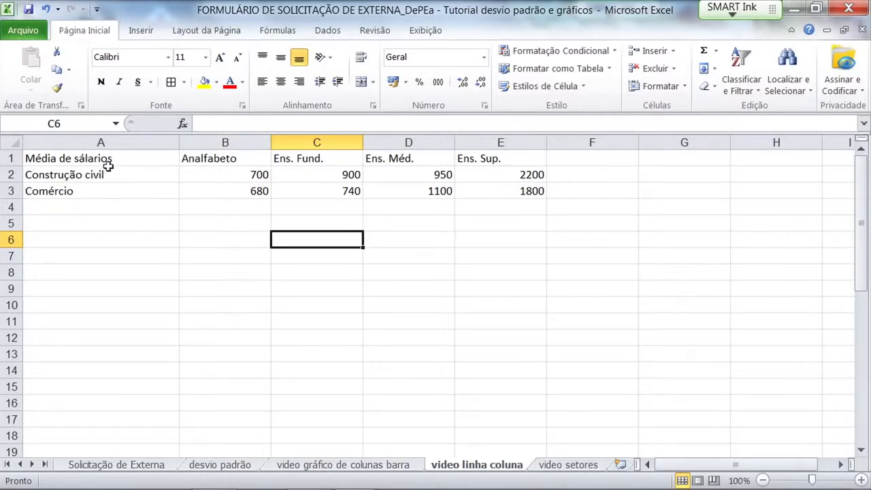
Step: Examine the average-salary table's sector rows and education-level column headings
{"action": "left_click", "coordinate": [51, 157]}
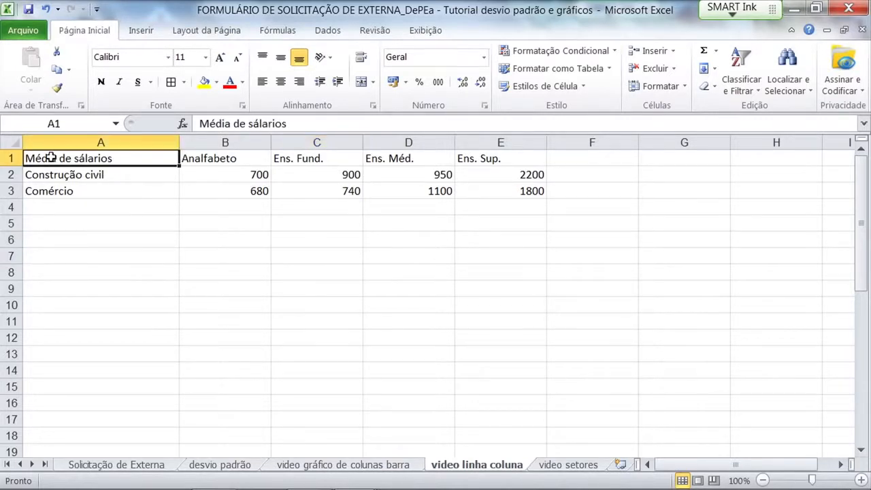
{"action": "left_click", "coordinate": [86, 217]}
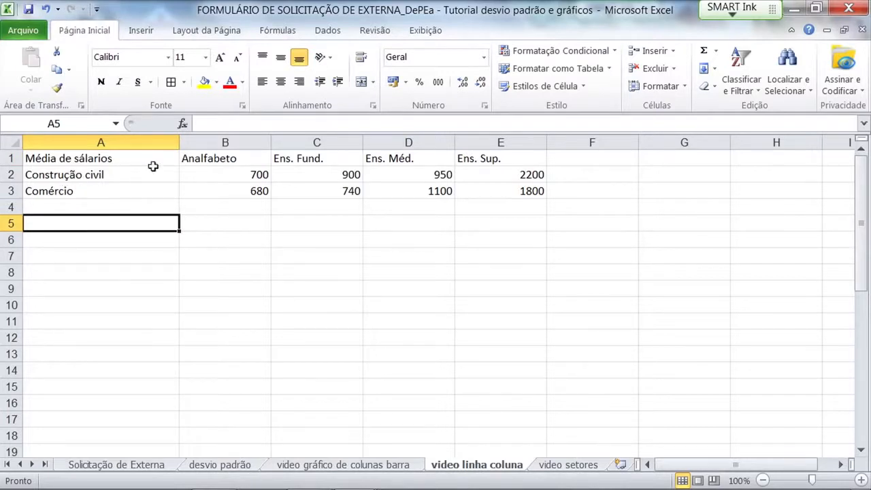
{"action": "left_click", "coordinate": [58, 175]}
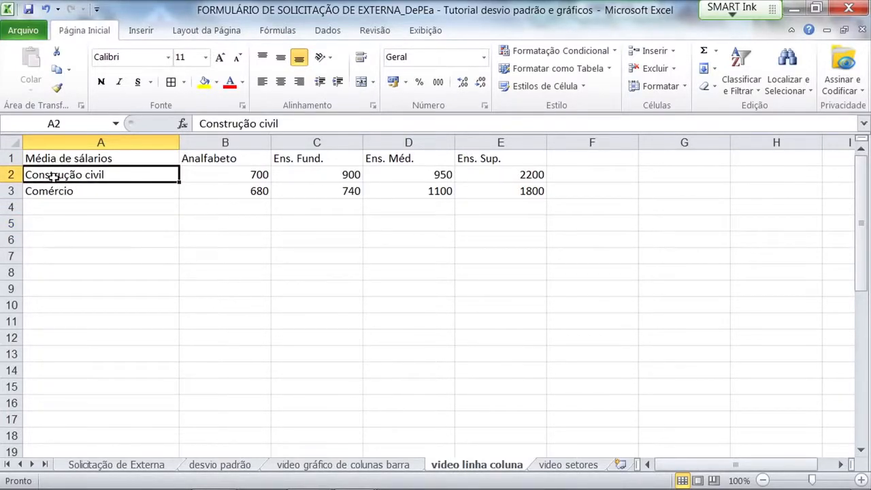
{"action": "left_click", "coordinate": [87, 206]}
{"action": "left_click", "coordinate": [197, 161]}
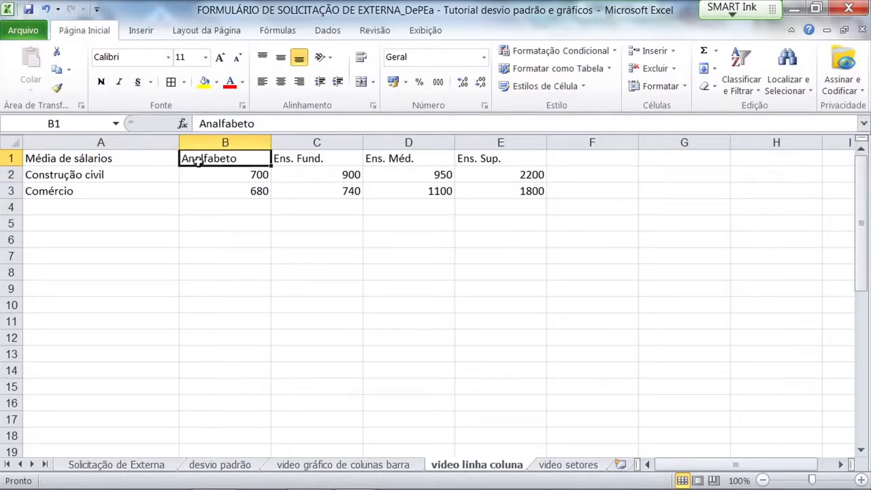
{"action": "left_click", "coordinate": [286, 161]}
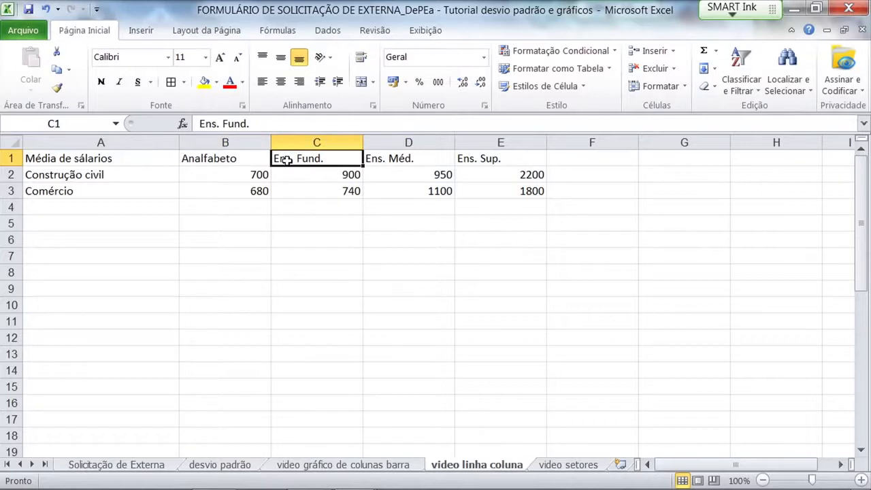
{"action": "left_click", "coordinate": [397, 158]}
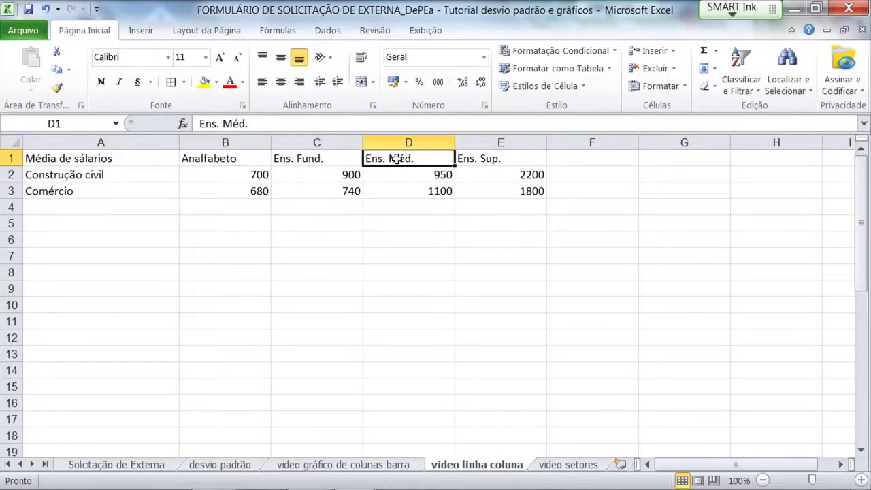
{"action": "left_click", "coordinate": [475, 173]}
Step: Insert a 2D line chart with markers from the average-salary table in A1:E3
{"action": "left_click_drag", "start_coordinate": [82, 160], "coordinate": [472, 192]}
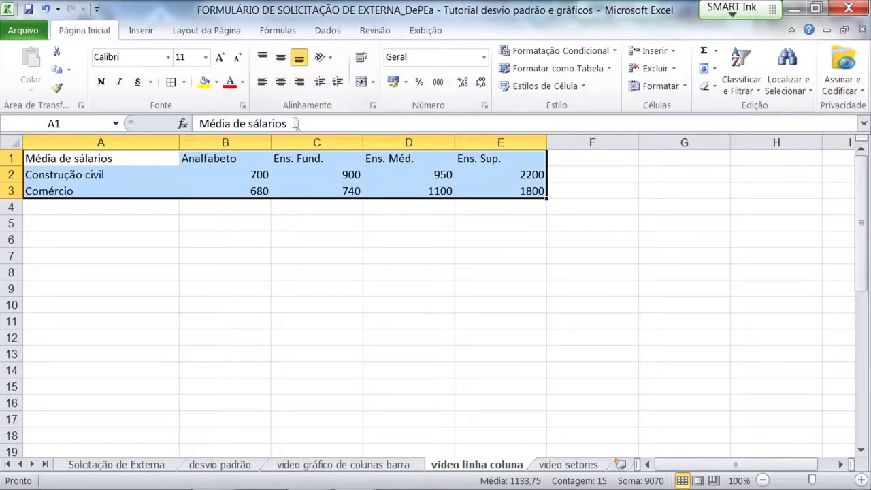
{"action": "left_click", "coordinate": [141, 31]}
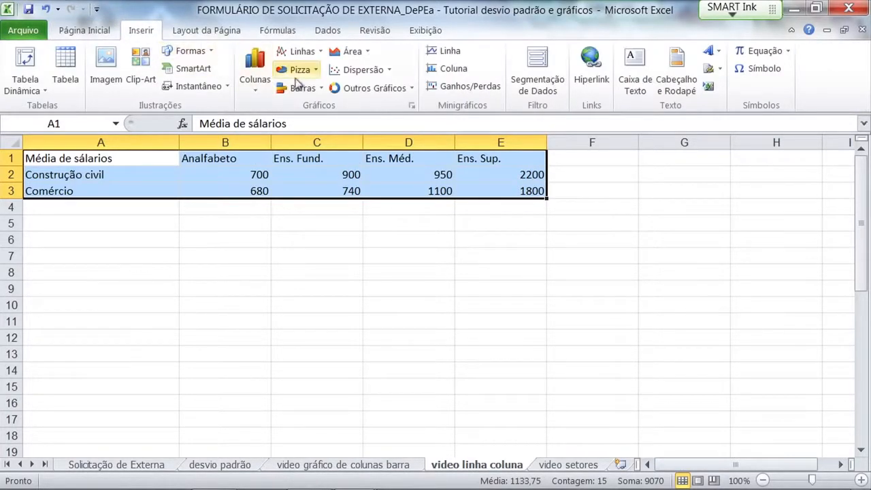
{"action": "left_click", "coordinate": [303, 54]}
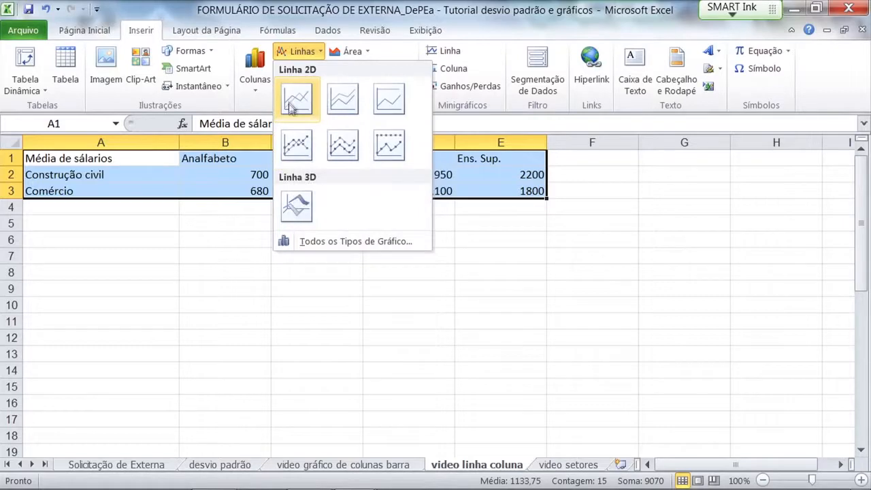
{"action": "left_click", "coordinate": [298, 149]}
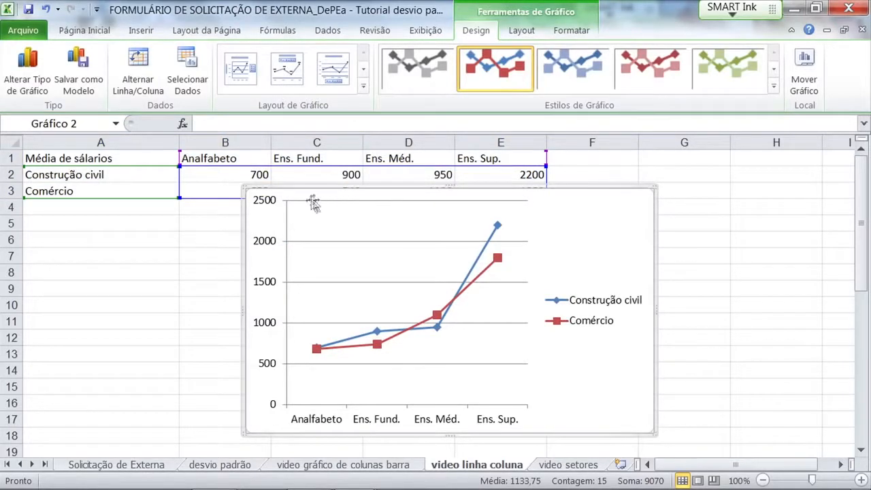
Step: Move the line chart down so it sits just below the salary table without covering its data
{"action": "left_click_drag", "start_coordinate": [583, 194], "coordinate": [591, 218]}
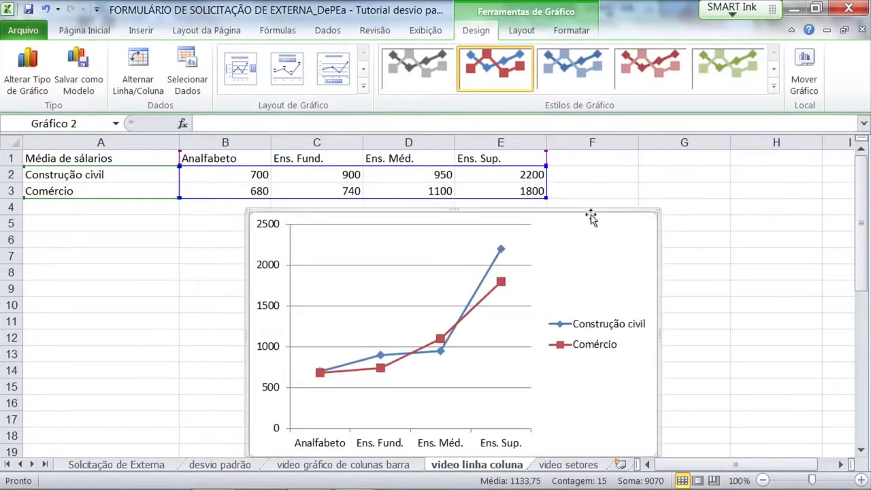
{"action": "scroll", "coordinate": [738, 253], "scroll_direction": "down", "scroll_amount": 1}
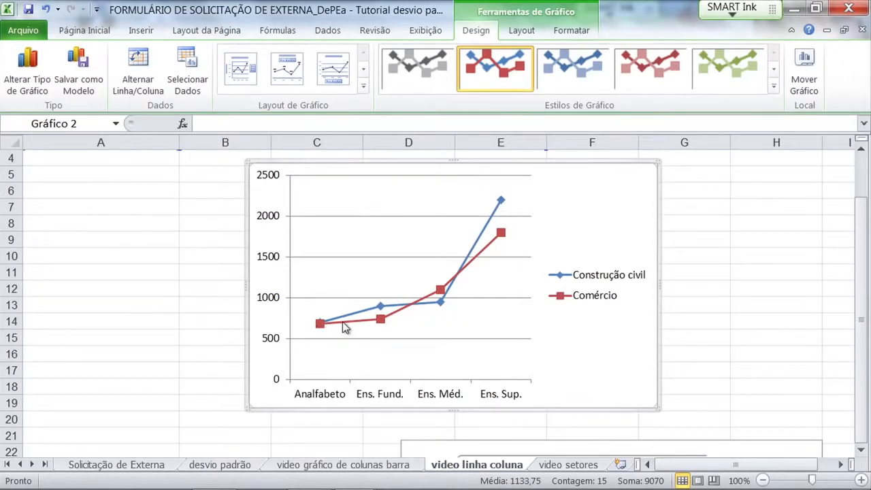
{"action": "mouse_move", "coordinate": [338, 326]}
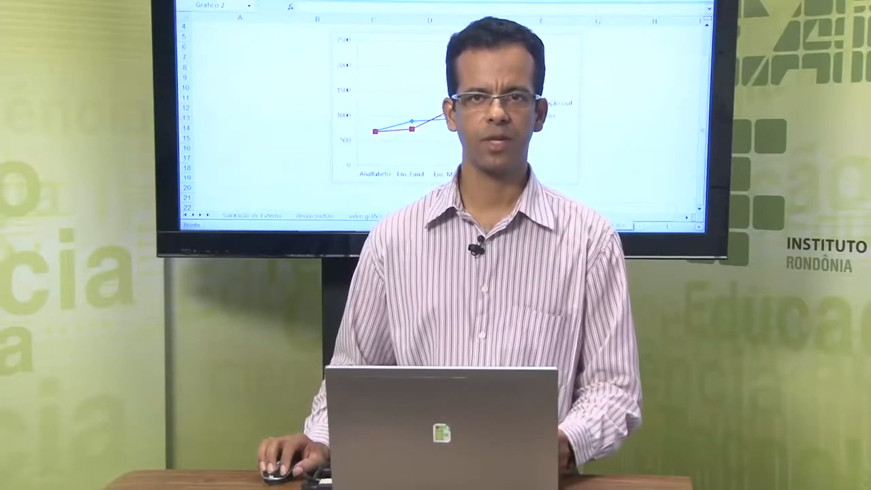
Step: Switch to the video setores sheet and examine the music preference table's headings and genres
{"action": "left_click", "coordinate": [524, 216]}
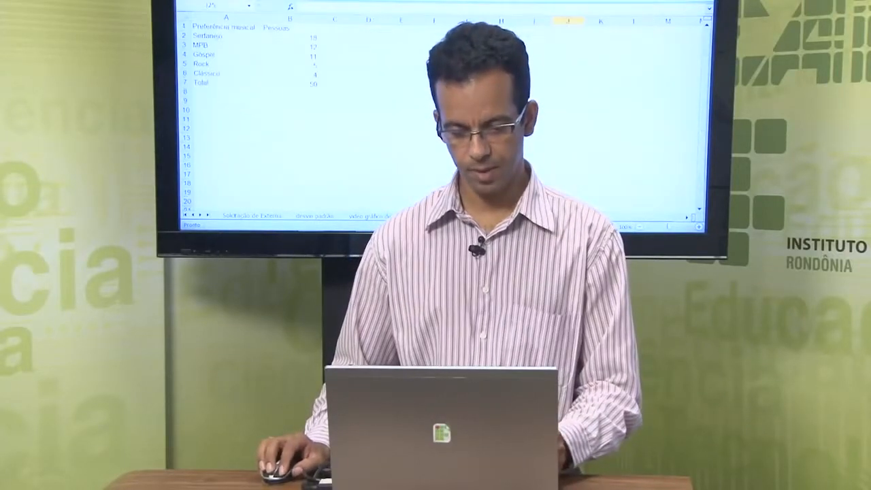
{"action": "left_click", "coordinate": [214, 27]}
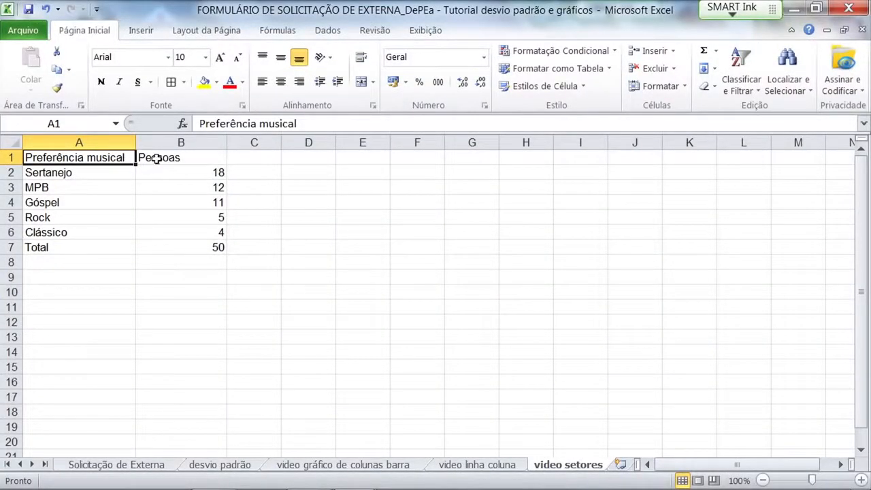
{"action": "left_click", "coordinate": [156, 158]}
{"action": "left_click_drag", "start_coordinate": [52, 170], "coordinate": [68, 233]}
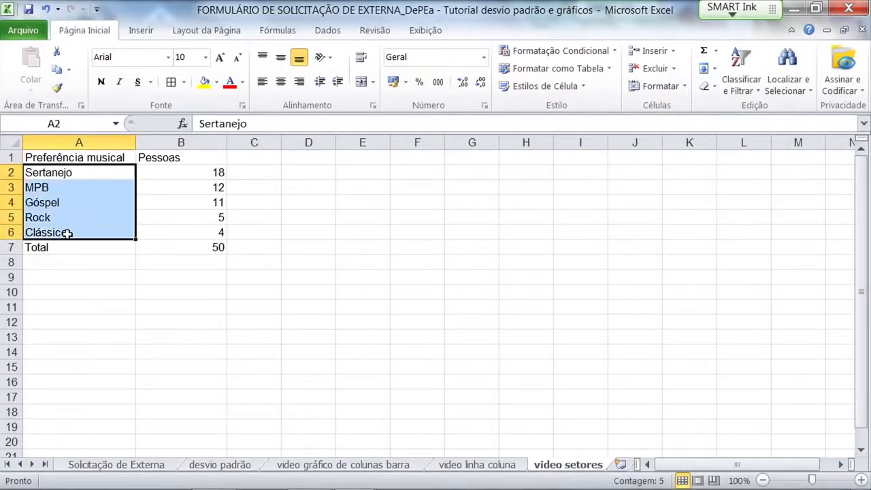
{"action": "left_click", "coordinate": [56, 175]}
{"action": "left_click", "coordinate": [59, 188]}
{"action": "left_click", "coordinate": [63, 203]}
{"action": "left_click", "coordinate": [63, 217]}
{"action": "left_click", "coordinate": [68, 233]}
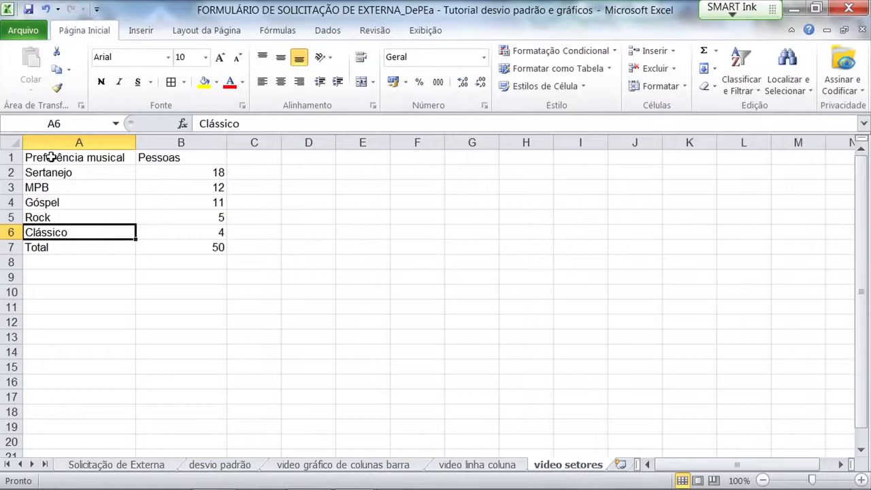
Step: Insert a basic 2D pie chart from the music preference data in A1:B6, leaving out the Total row
{"action": "left_click_drag", "start_coordinate": [51, 157], "coordinate": [185, 233]}
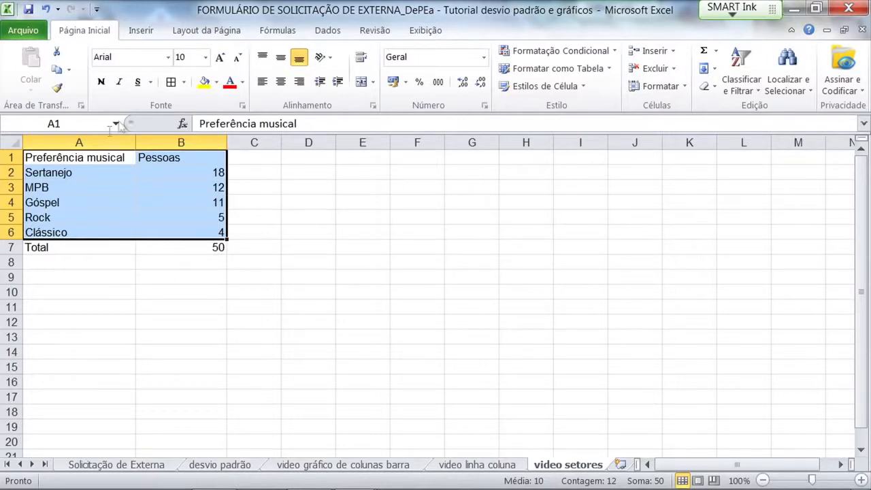
{"action": "left_click", "coordinate": [141, 30]}
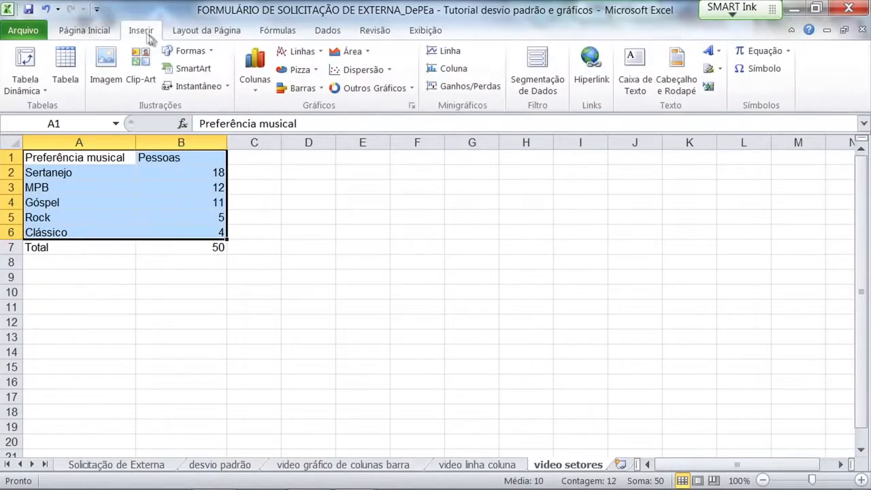
{"action": "left_click", "coordinate": [297, 70]}
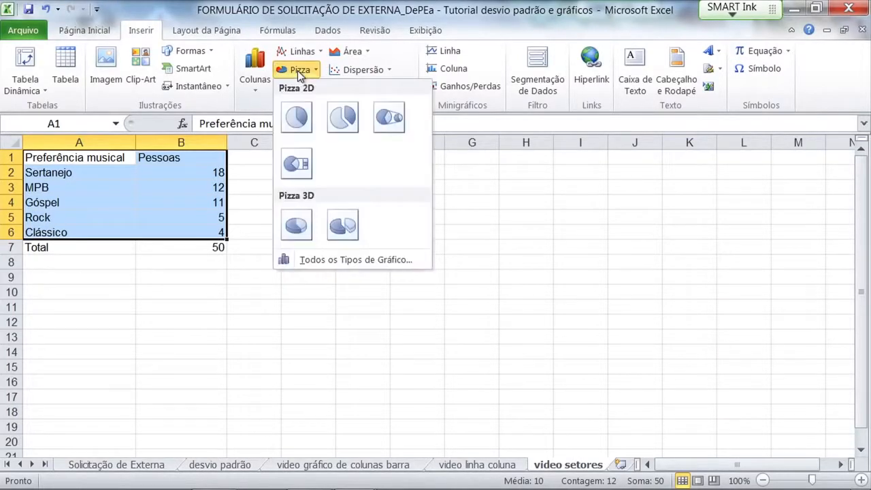
{"action": "left_click", "coordinate": [296, 117]}
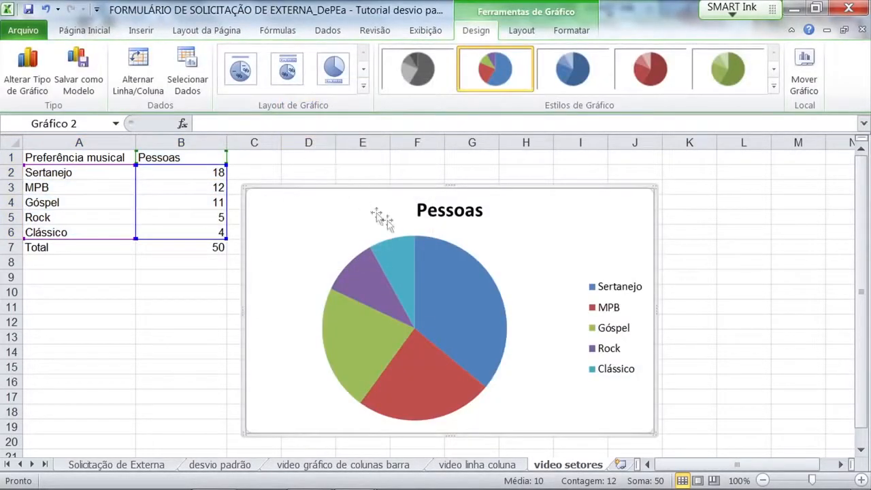
{"action": "scroll", "coordinate": [522, 215], "scroll_direction": "down", "scroll_amount": 1}
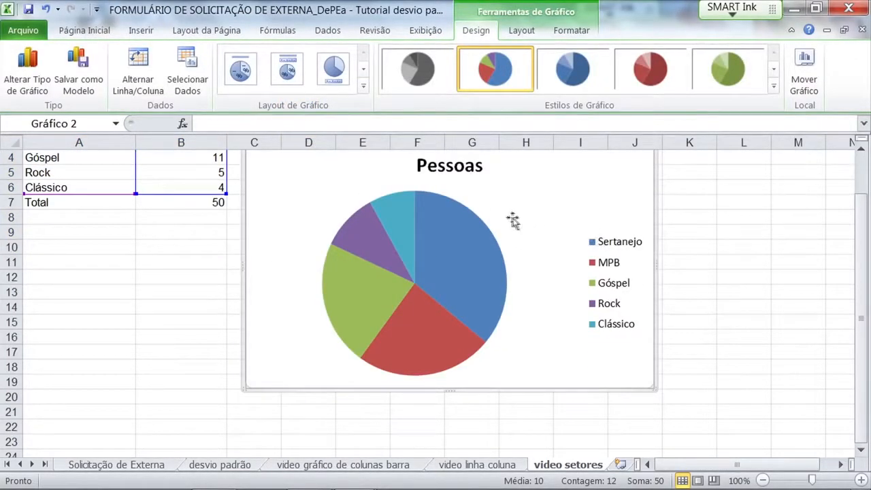
{"action": "scroll", "coordinate": [512, 222], "scroll_direction": "up", "scroll_amount": 1}
Step: Add data labels to the Pessoas series in the pie chart
{"action": "mouse_move", "coordinate": [459, 278]}
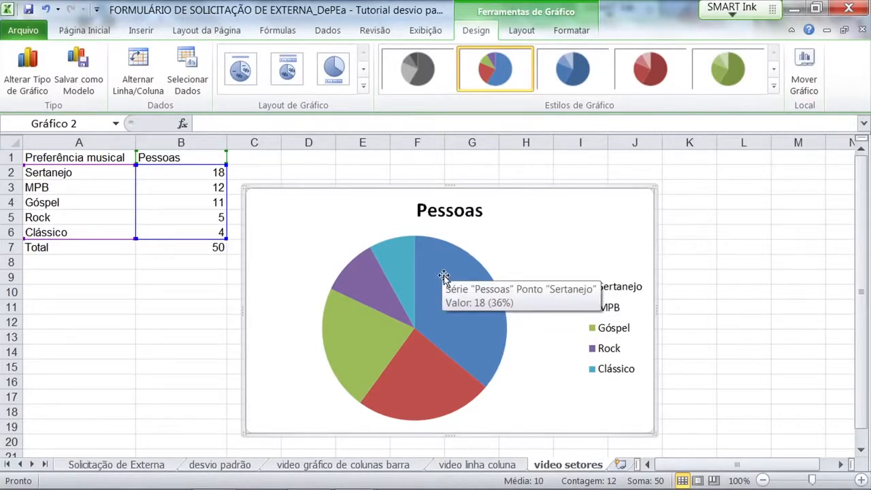
{"action": "left_click", "coordinate": [444, 275]}
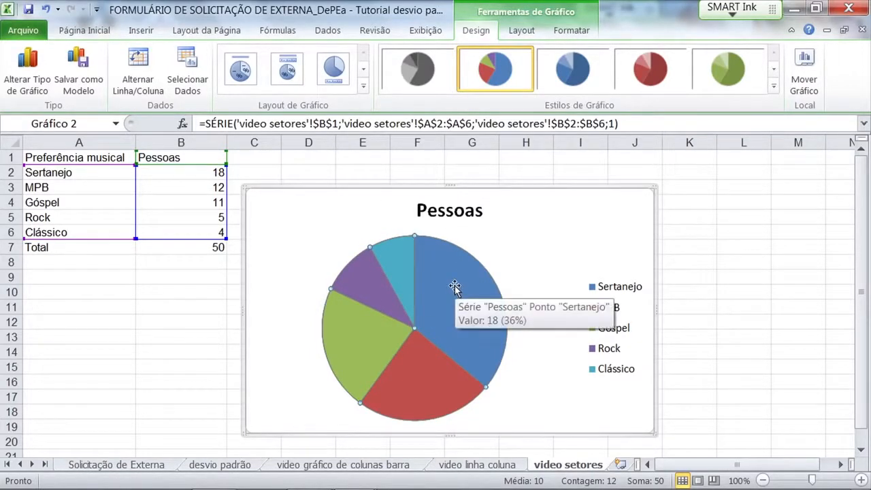
{"action": "right_click", "coordinate": [455, 285]}
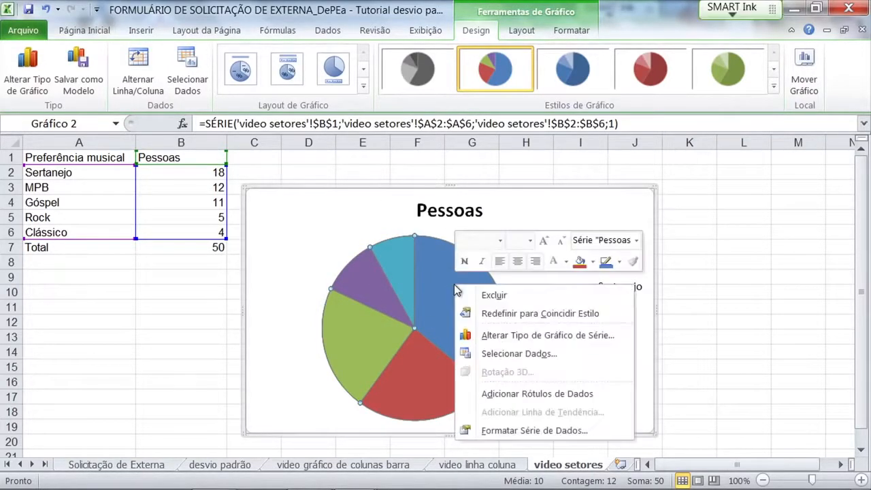
{"action": "left_click", "coordinate": [528, 393]}
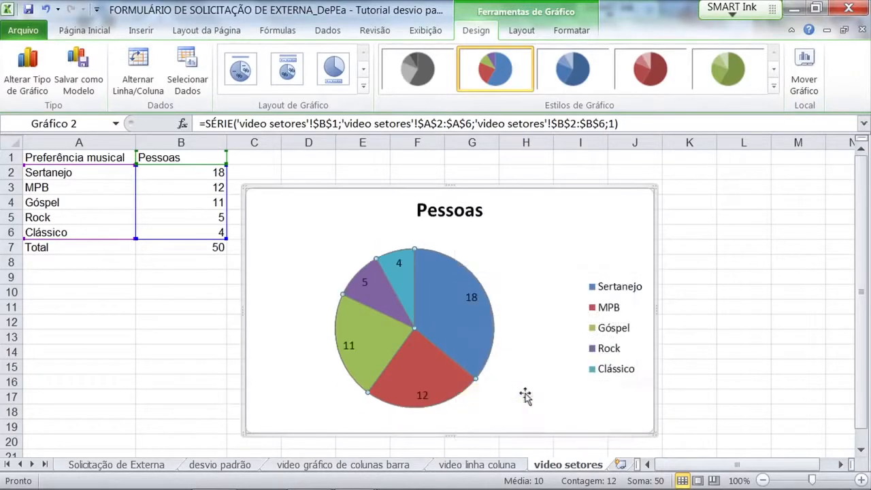
Step: Format the pie chart's data labels to show Porcentagem instead of Valor
{"action": "right_click", "coordinate": [469, 298]}
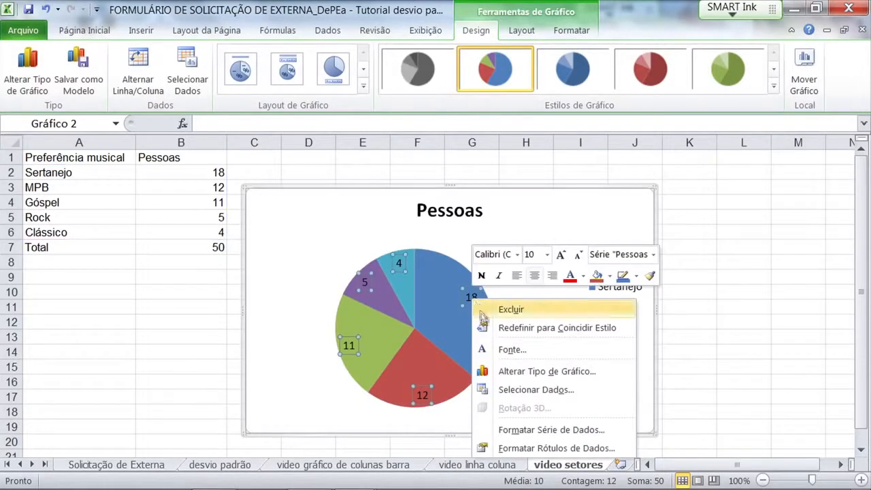
{"action": "left_click", "coordinate": [566, 448]}
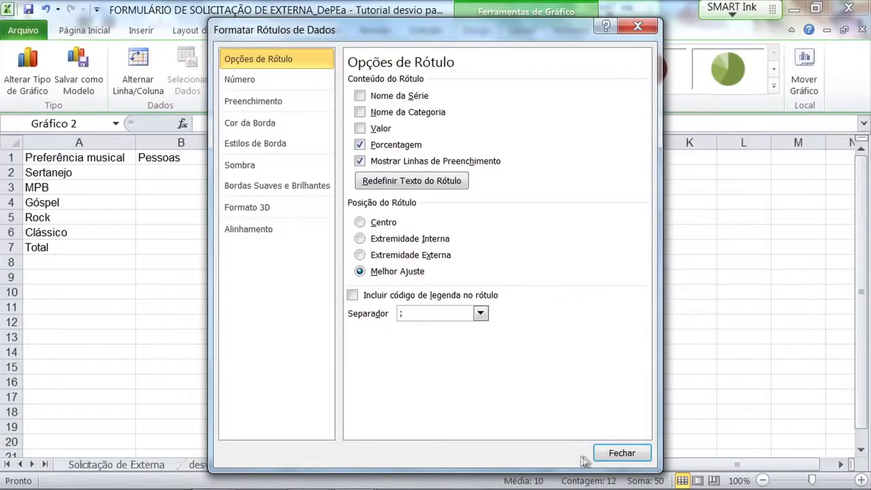
{"action": "left_click", "coordinate": [621, 454]}
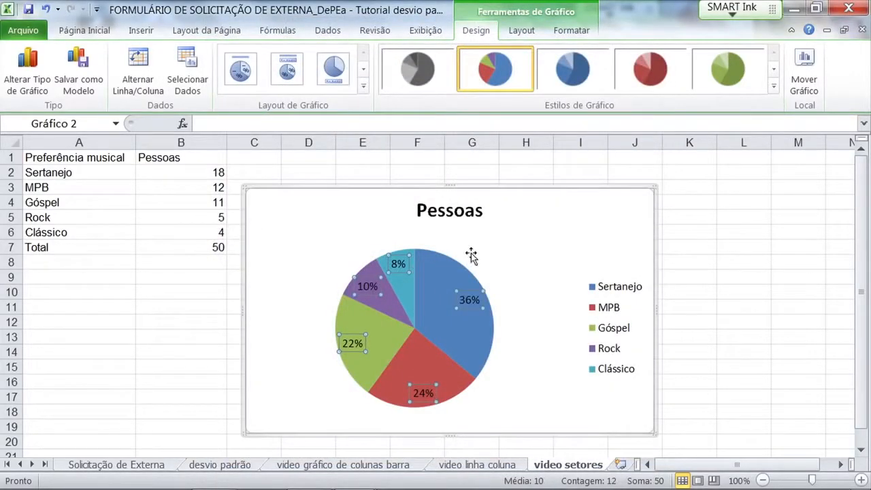
{"action": "left_click", "coordinate": [477, 271]}
{"action": "left_click", "coordinate": [424, 315]}
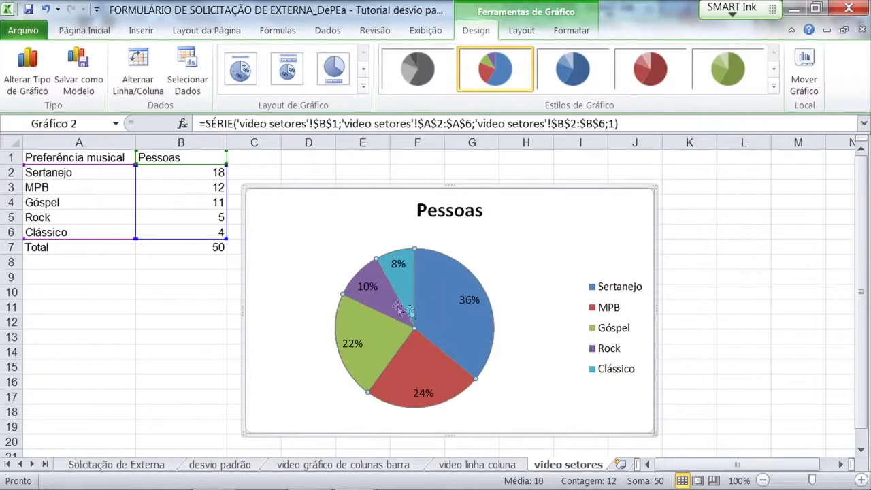
{"action": "left_click", "coordinate": [329, 284]}
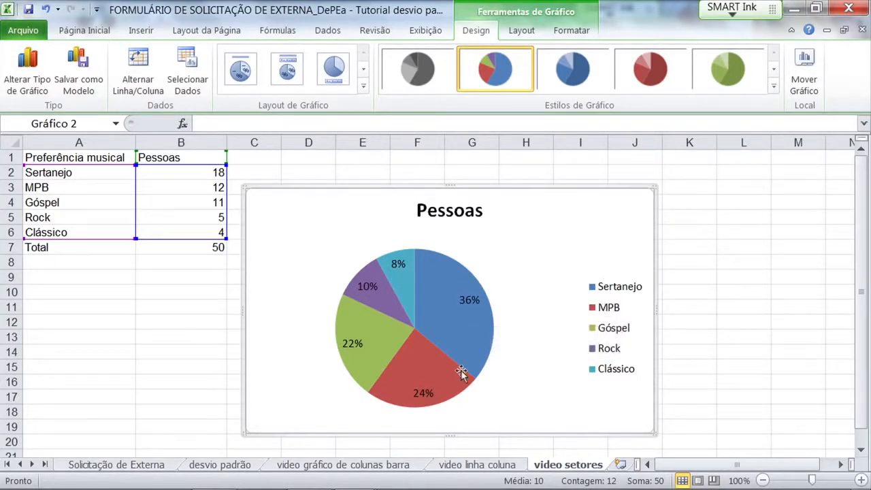
{"action": "mouse_move", "coordinate": [374, 361]}
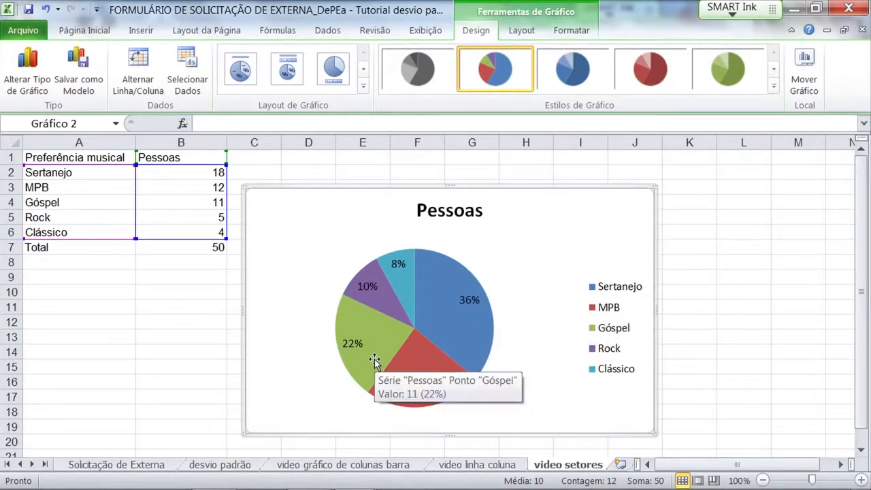